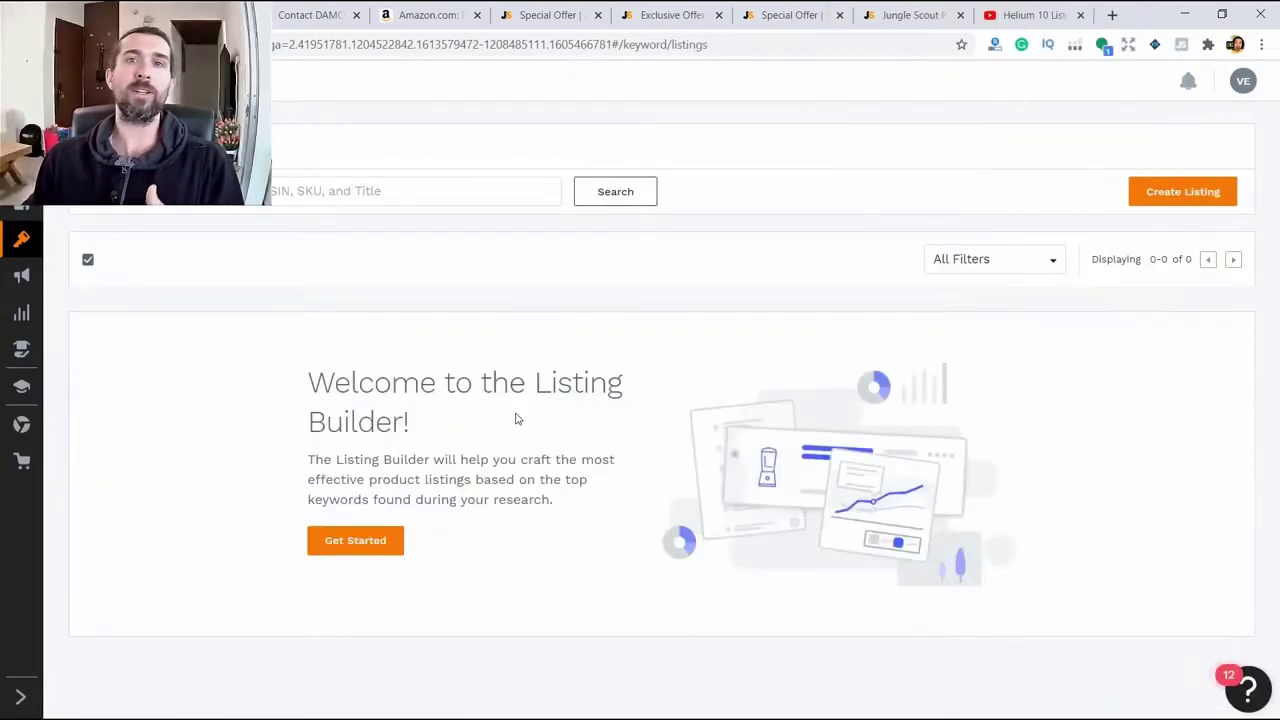
# Step: Start a new listing, choose Draft a Listing in Step 1, and advance to Step 2
pyautogui.click(368, 541)
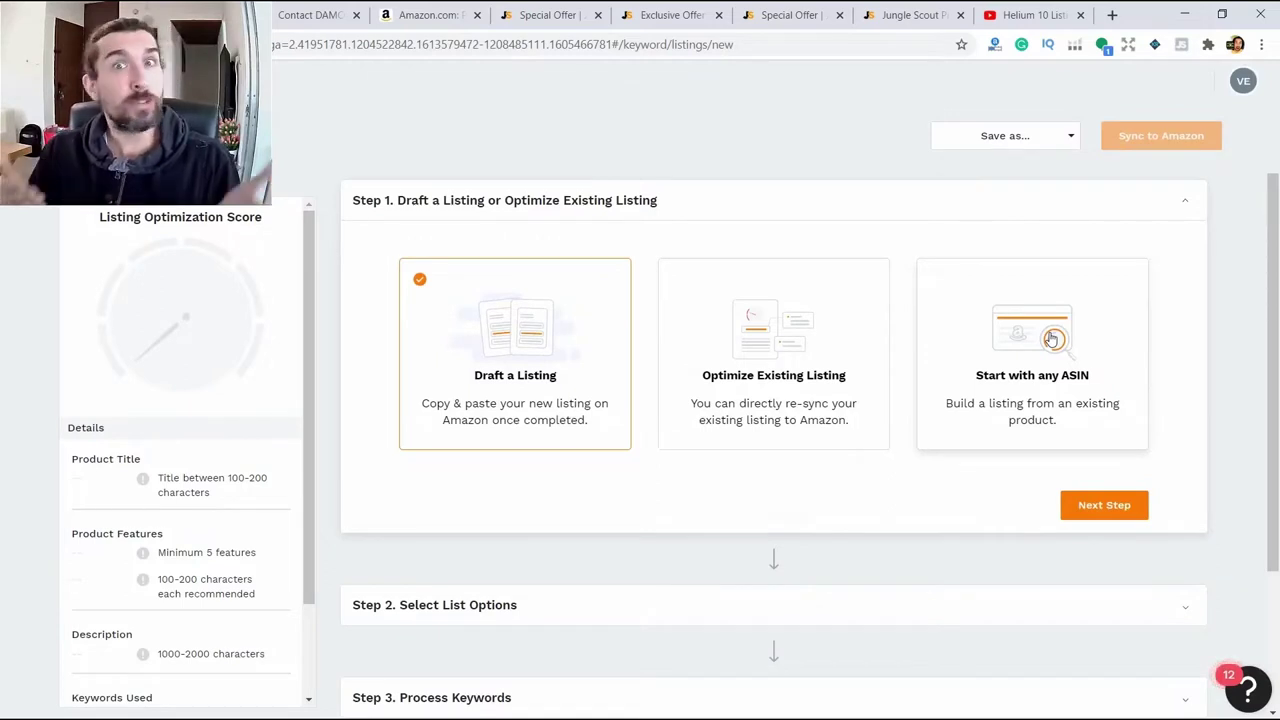
pyautogui.click(1097, 392)
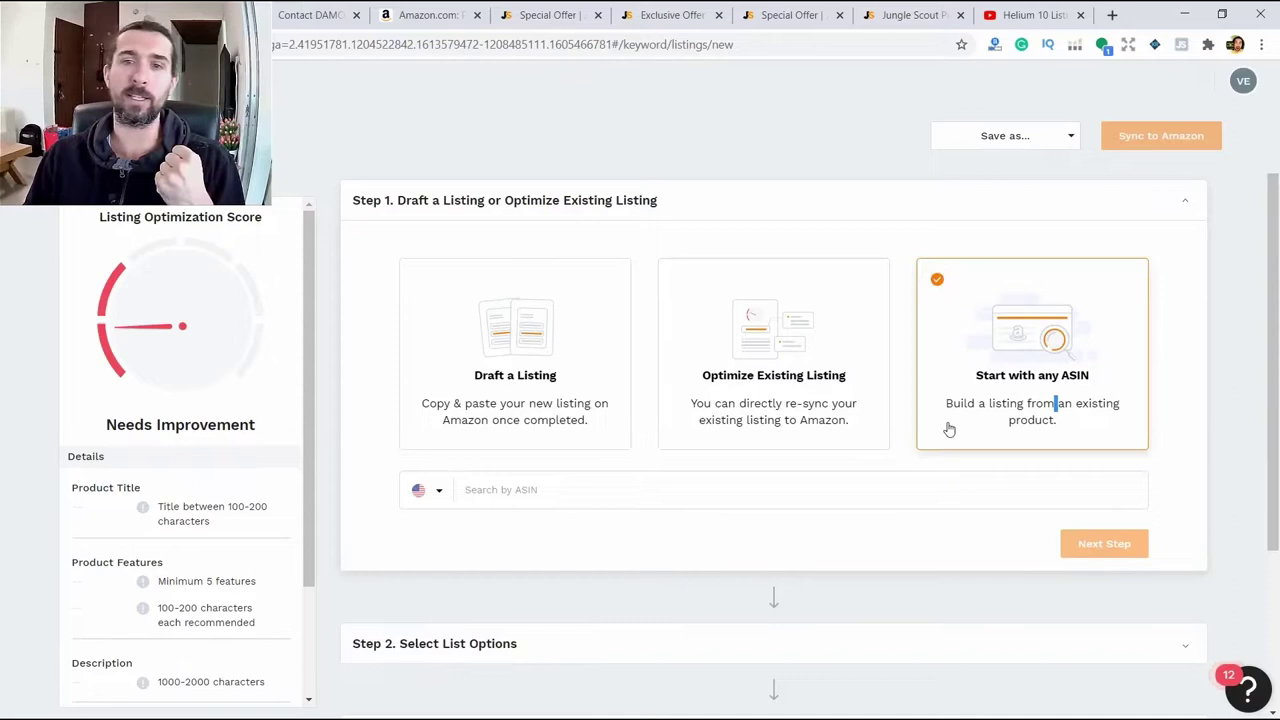
pyautogui.click(759, 382)
pyautogui.click(520, 378)
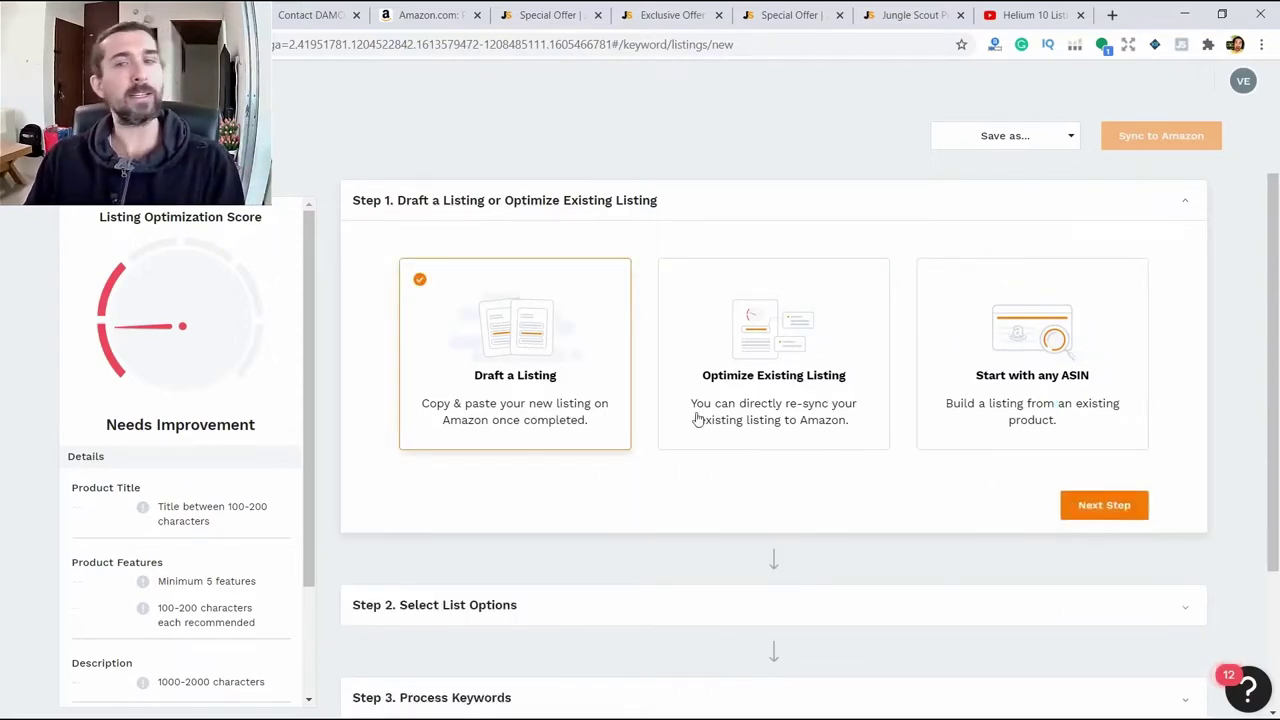
pyautogui.click(1104, 505)
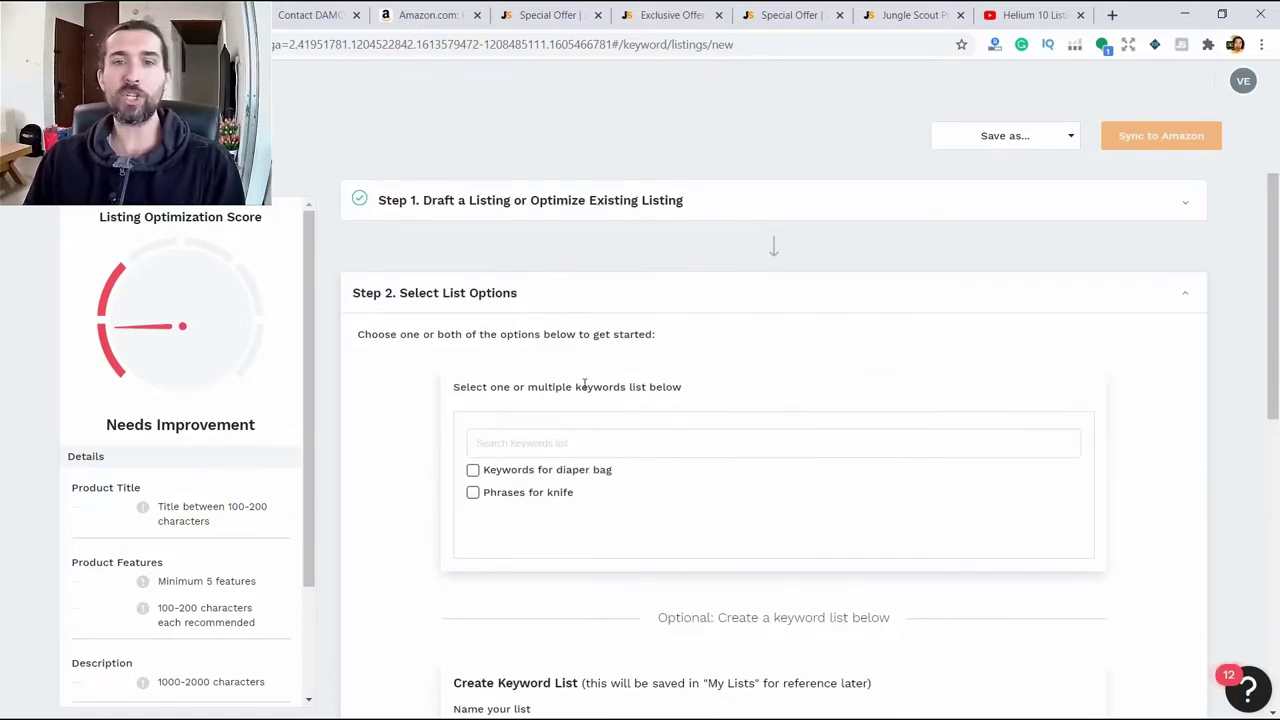
# Step: Tick the Phrases for knife keyword list and apply it, pulling in 61 keywords
pyautogui.scroll(-1, 486, 503)
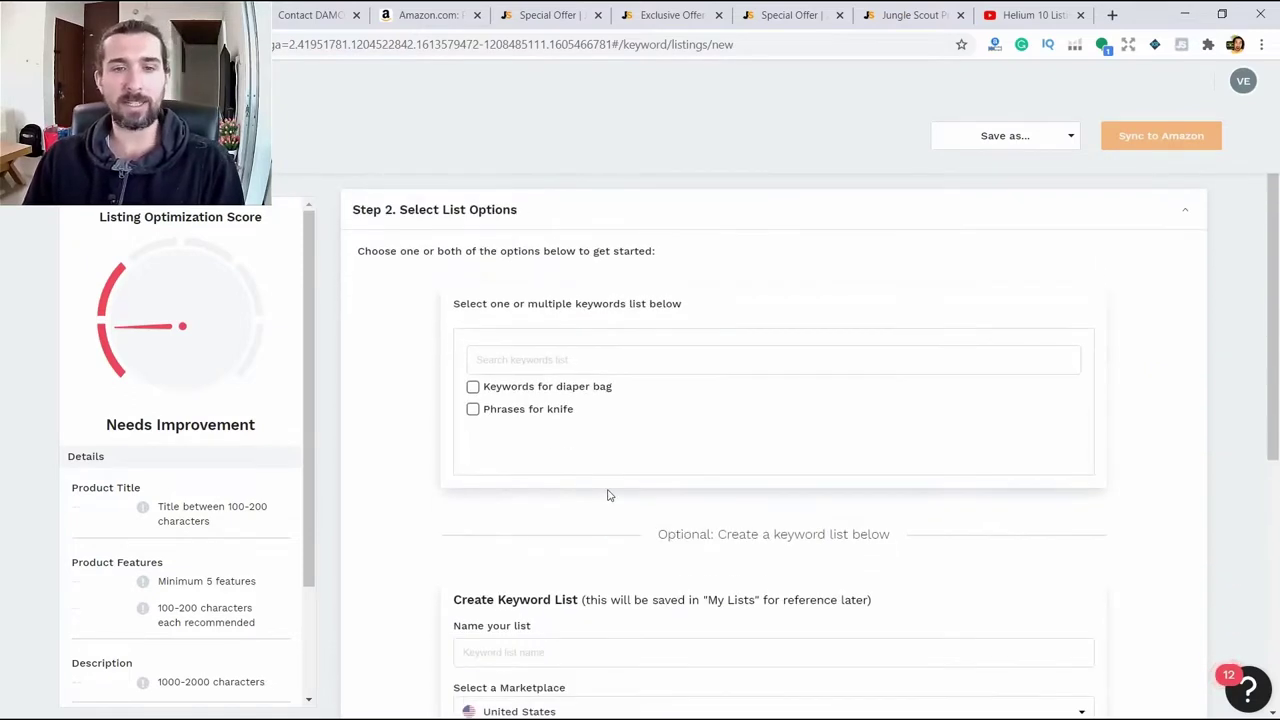
pyautogui.scroll(1, 606, 494)
pyautogui.click(473, 493)
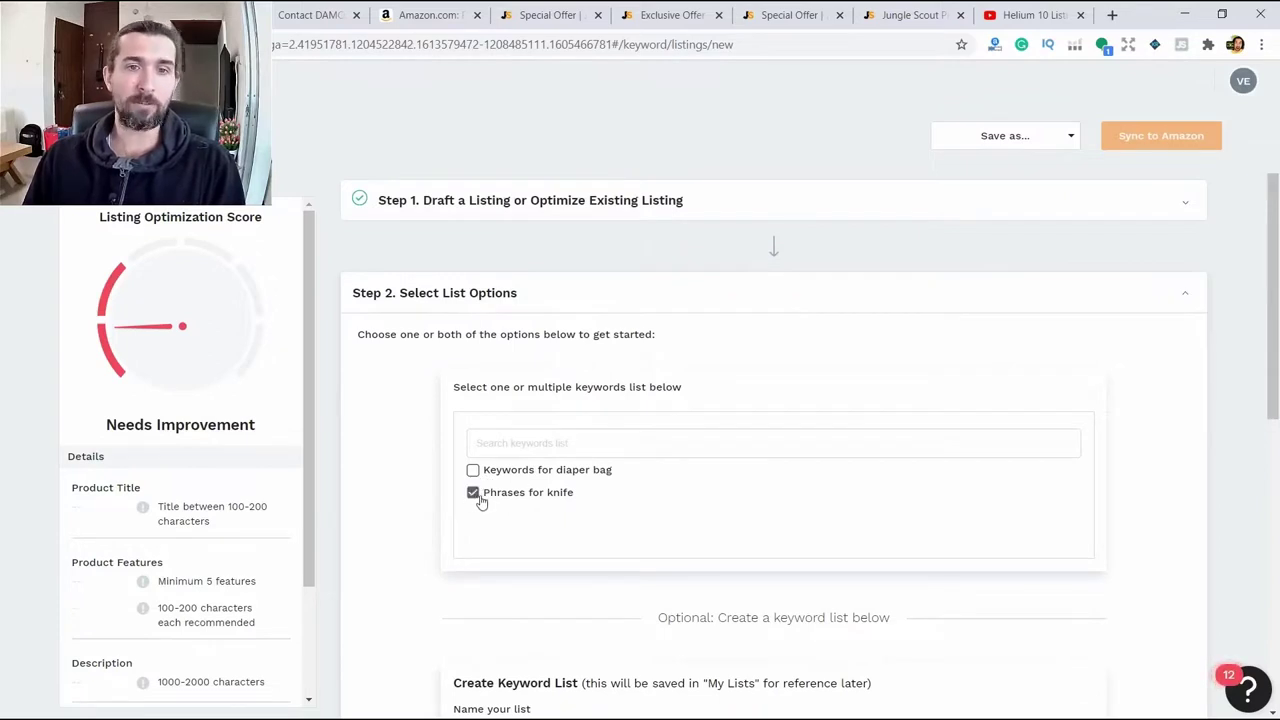
pyautogui.scroll(-2, 470, 450)
pyautogui.scroll(-3, 611, 391)
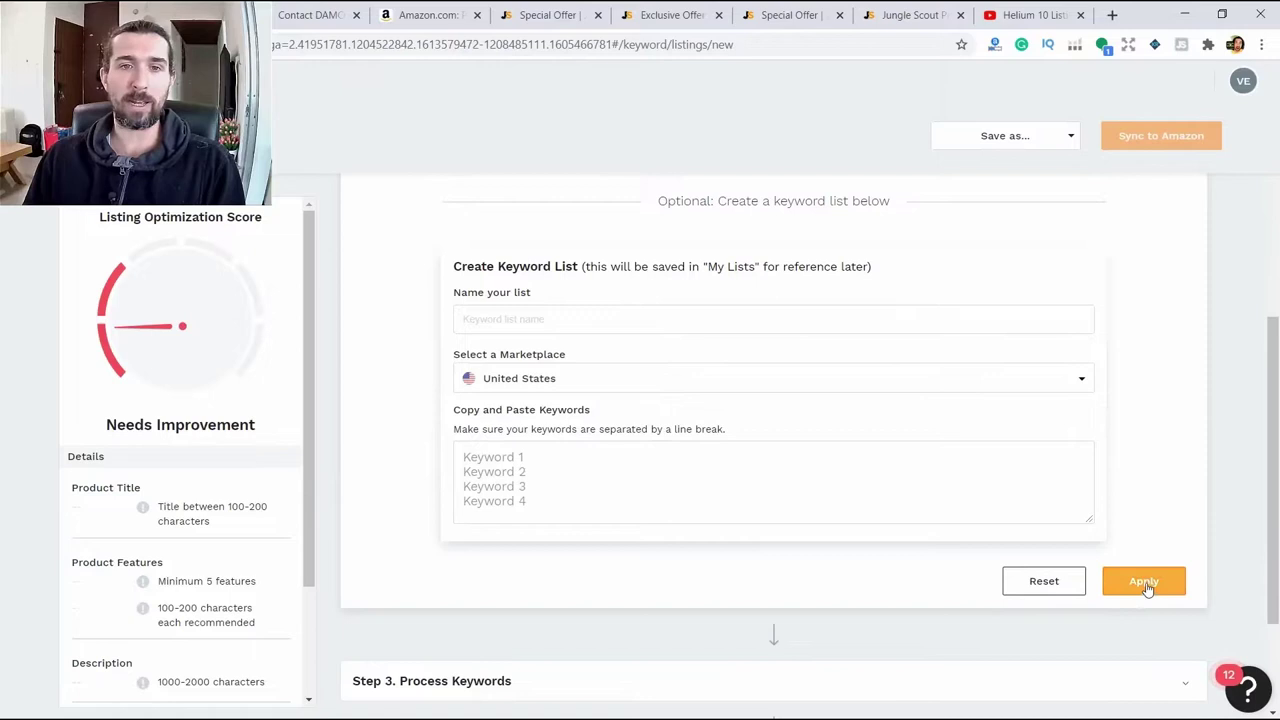
pyautogui.scroll(1, 786, 491)
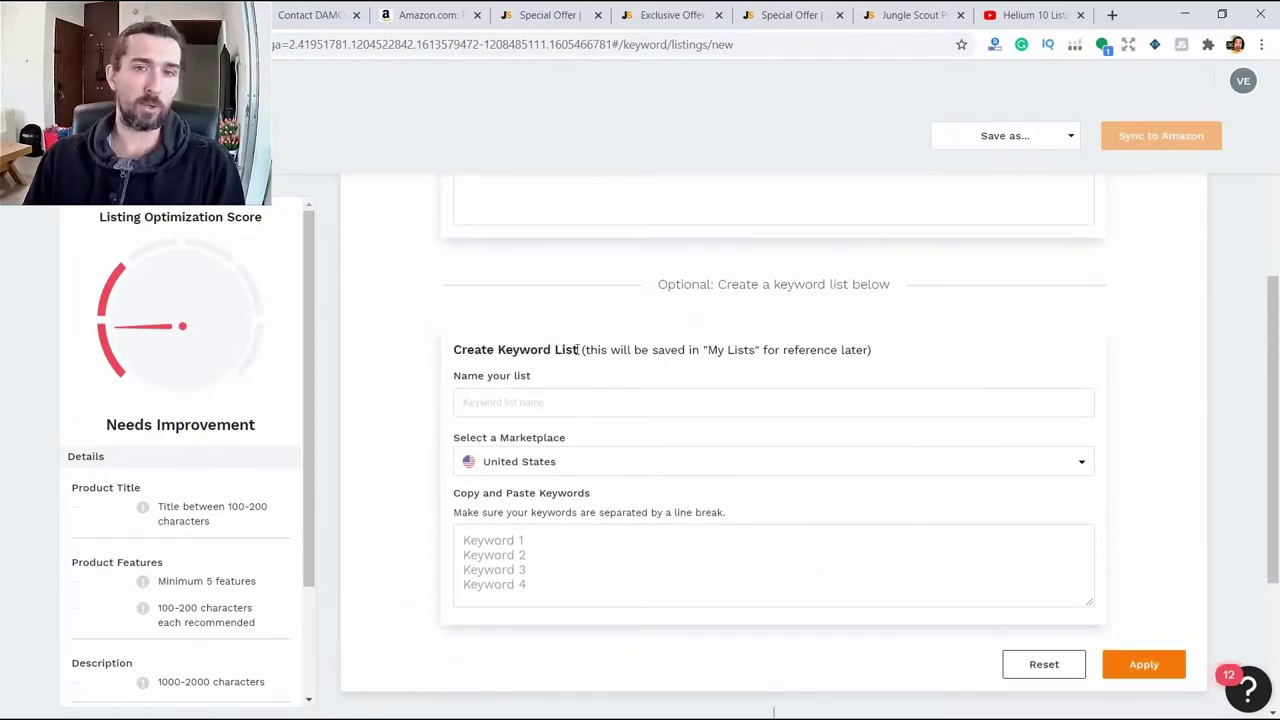
pyautogui.scroll(-1, 783, 343)
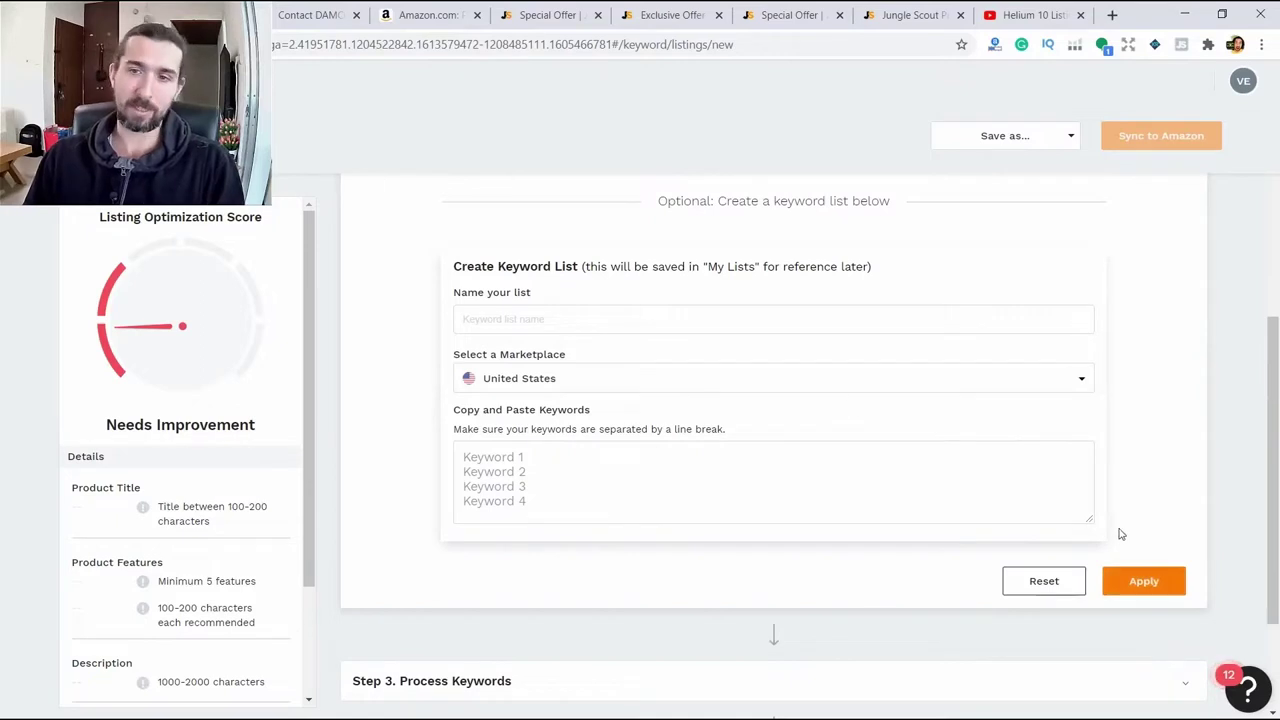
pyautogui.scroll(-2, 1125, 510)
pyautogui.click(1161, 412)
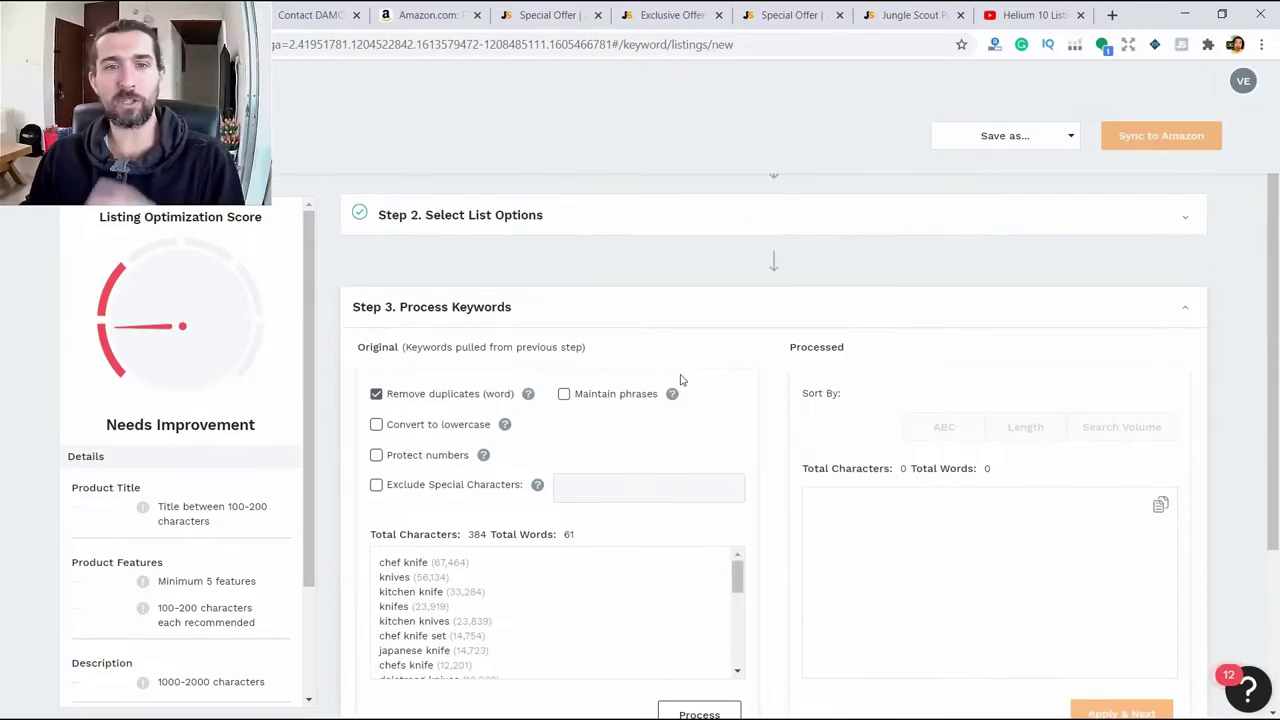
# Step: Review the 61 pulled knife keywords in Step 3 Process Keywords
pyautogui.scroll(-1, 581, 479)
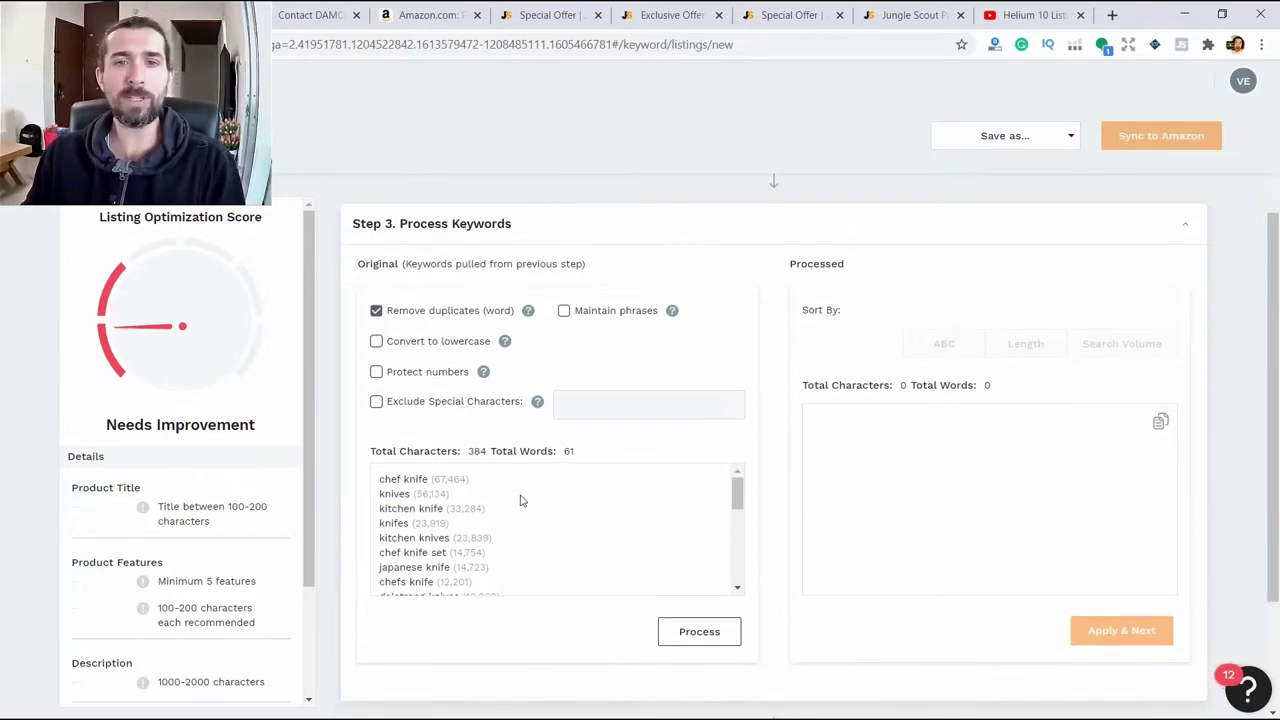
pyautogui.scroll(-1, 552, 481)
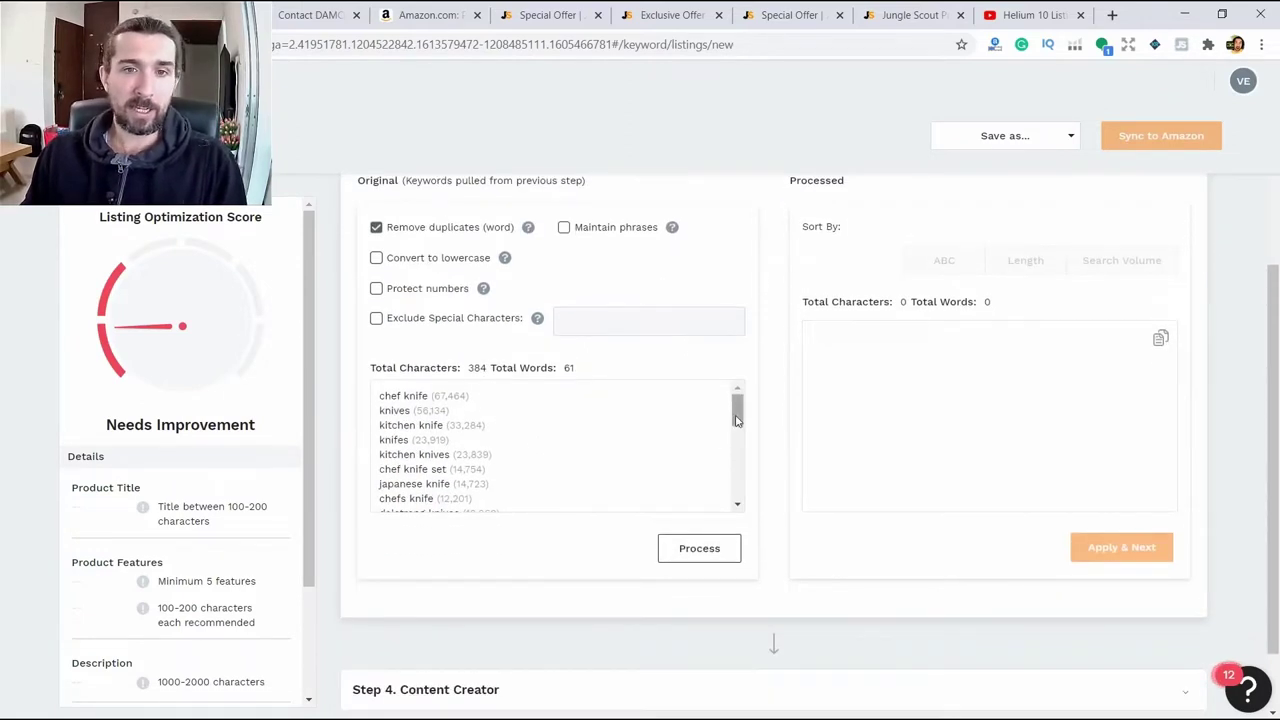
pyautogui.moveTo(738, 418); pyautogui.dragTo(675, 490)
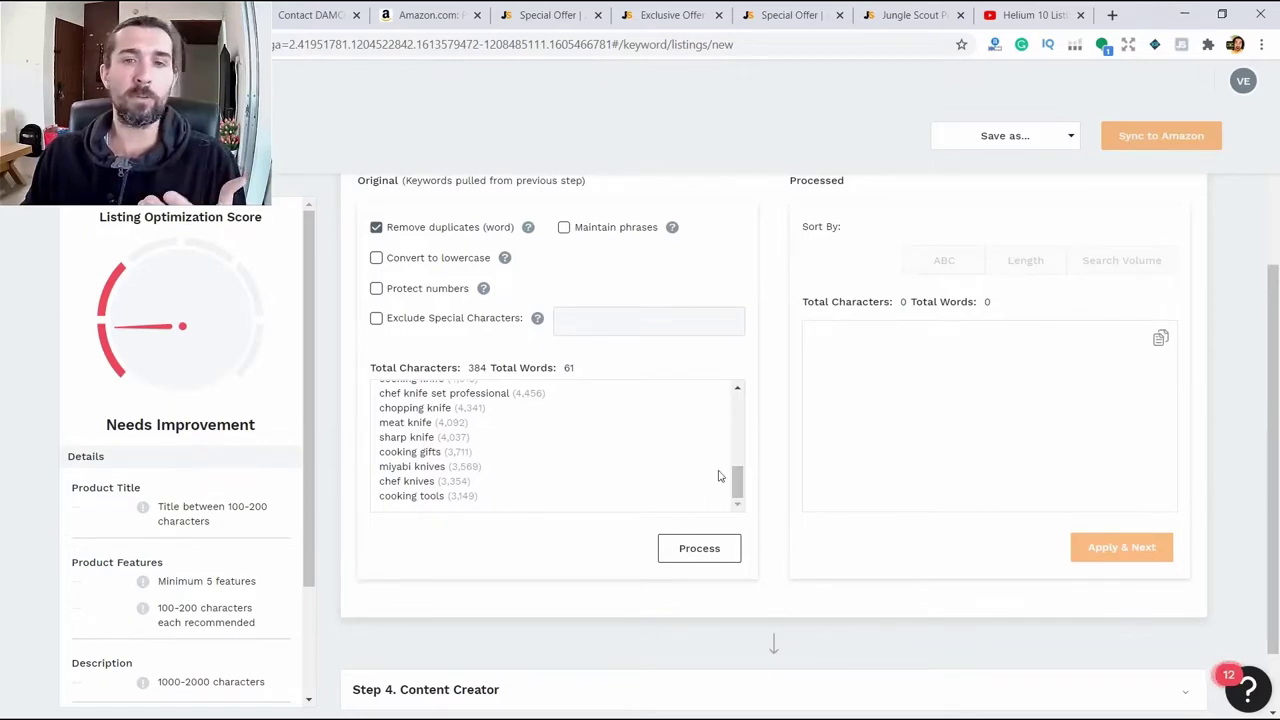
pyautogui.scroll(1, 718, 476)
pyautogui.scroll(5, 725, 471)
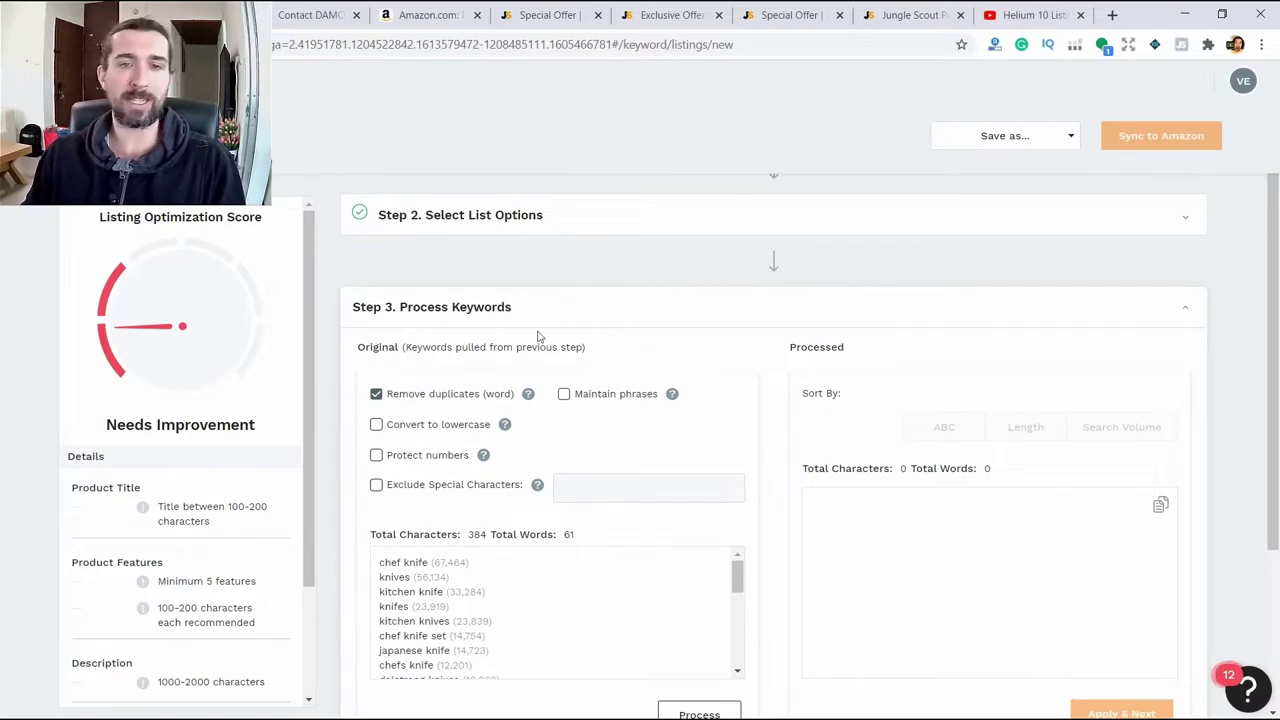
pyautogui.scroll(-1, 508, 402)
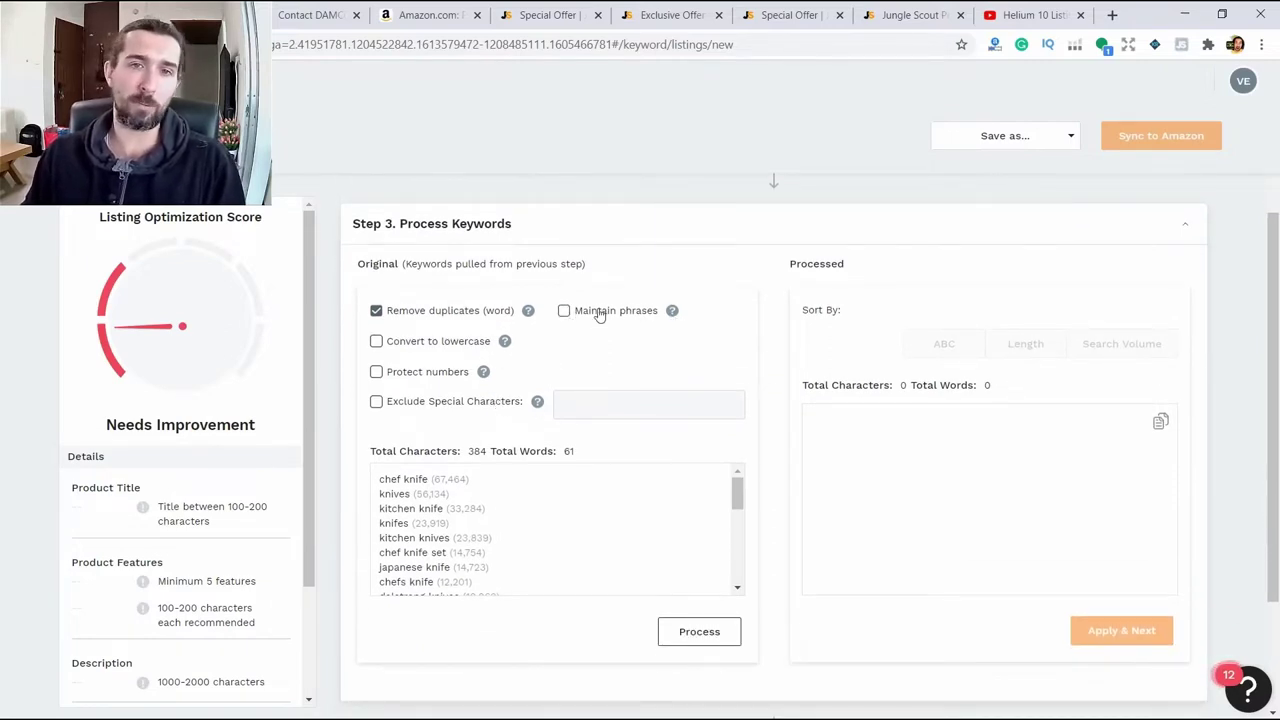
# Step: Toggle Maintain phrases on and back off, leaving only Remove duplicates checked
pyautogui.click(566, 312)
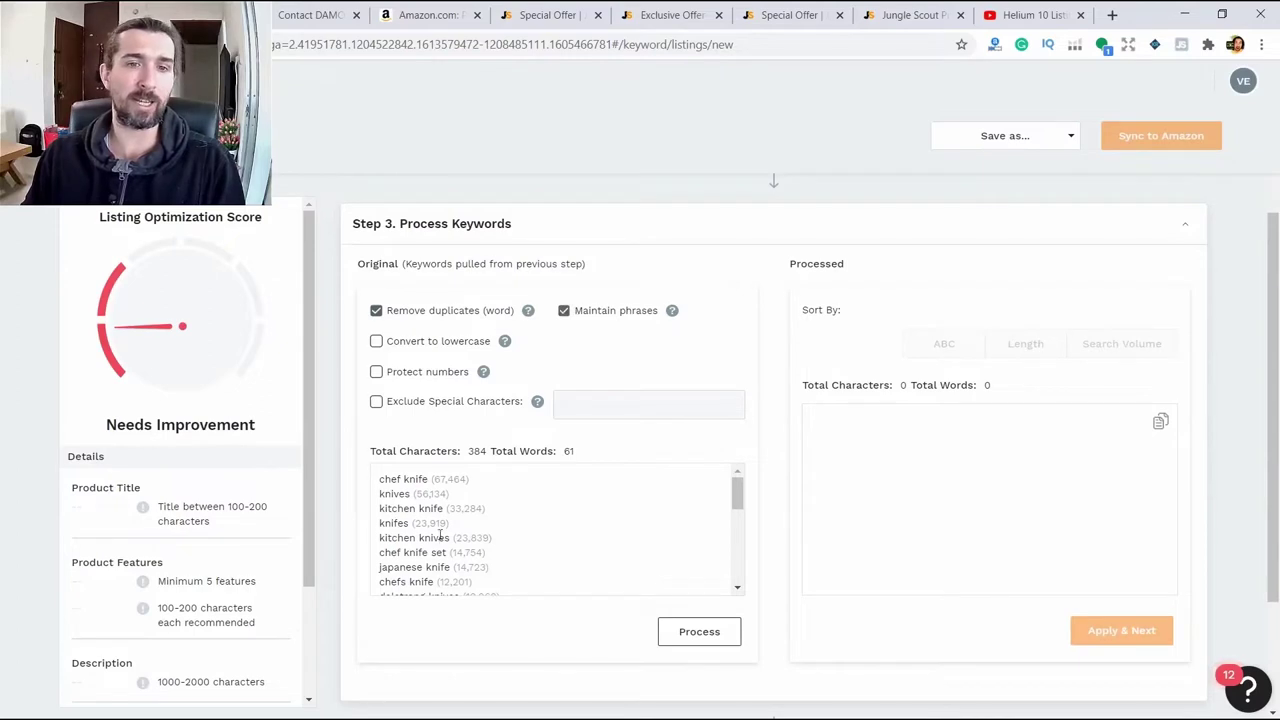
pyautogui.click(565, 314)
pyautogui.doubleClick(565, 314)
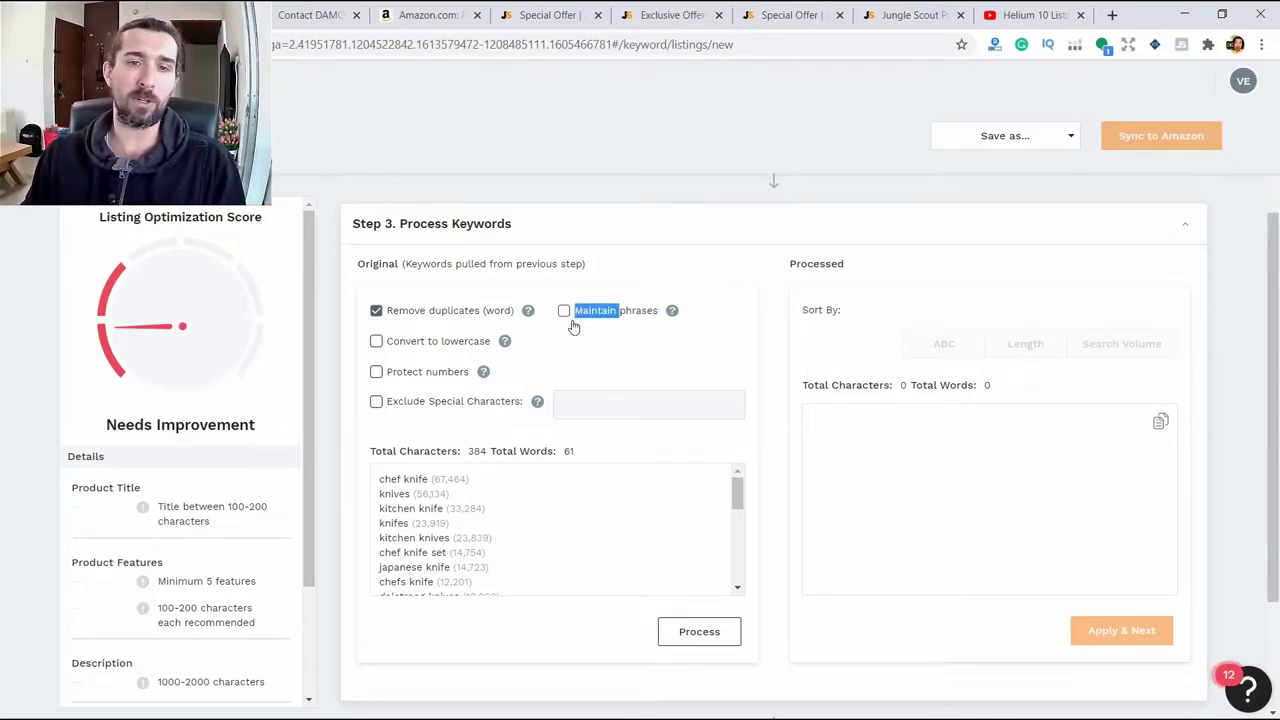
pyautogui.click(567, 318)
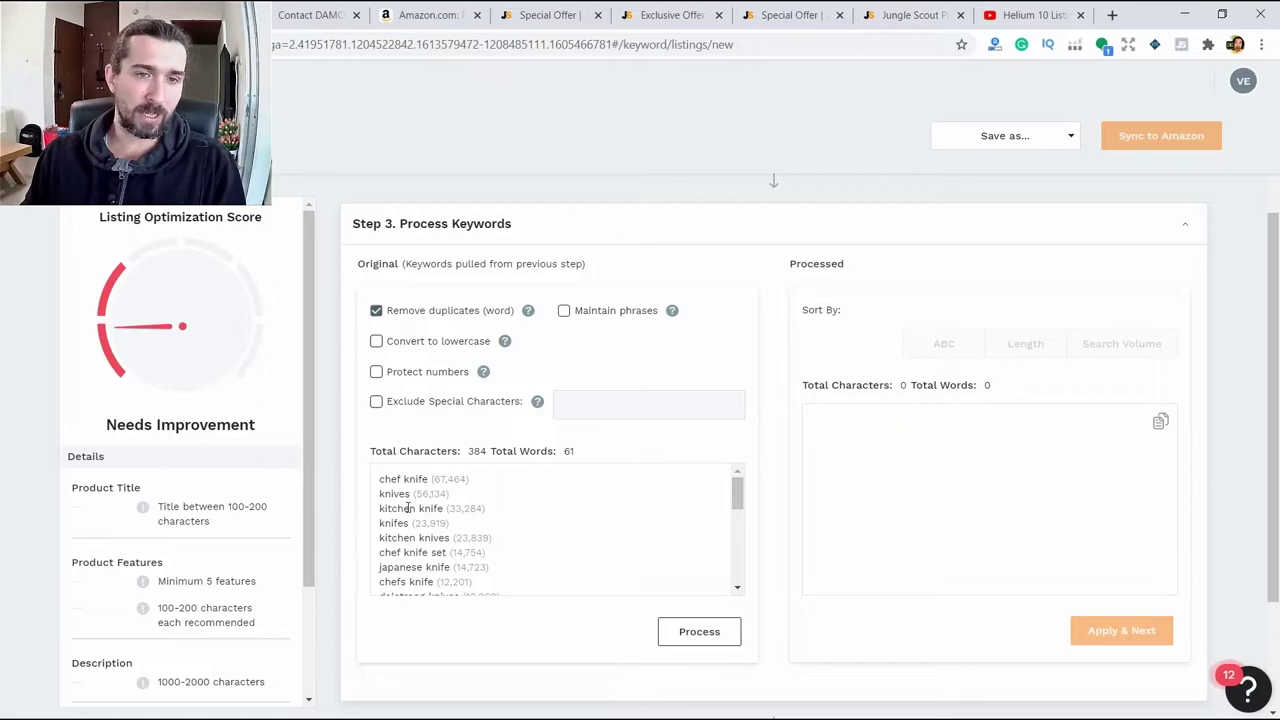
# Step: Highlight the word 'kitchen' in 'kitchen knives' within the original keyword list
pyautogui.moveTo(409, 509); pyautogui.dragTo(428, 480)
pyautogui.scroll(-3, 430, 530)
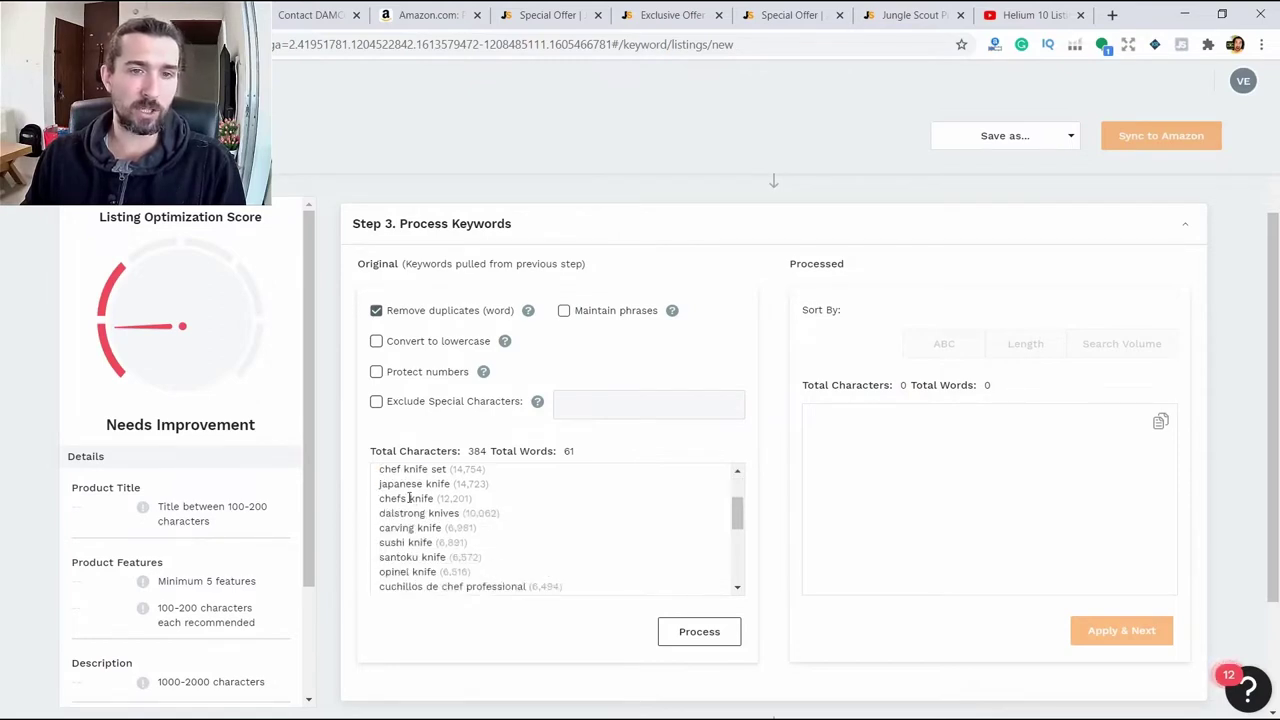
pyautogui.scroll(3, 430, 530)
pyautogui.moveTo(386, 538); pyautogui.dragTo(418, 538)
pyautogui.click(529, 425)
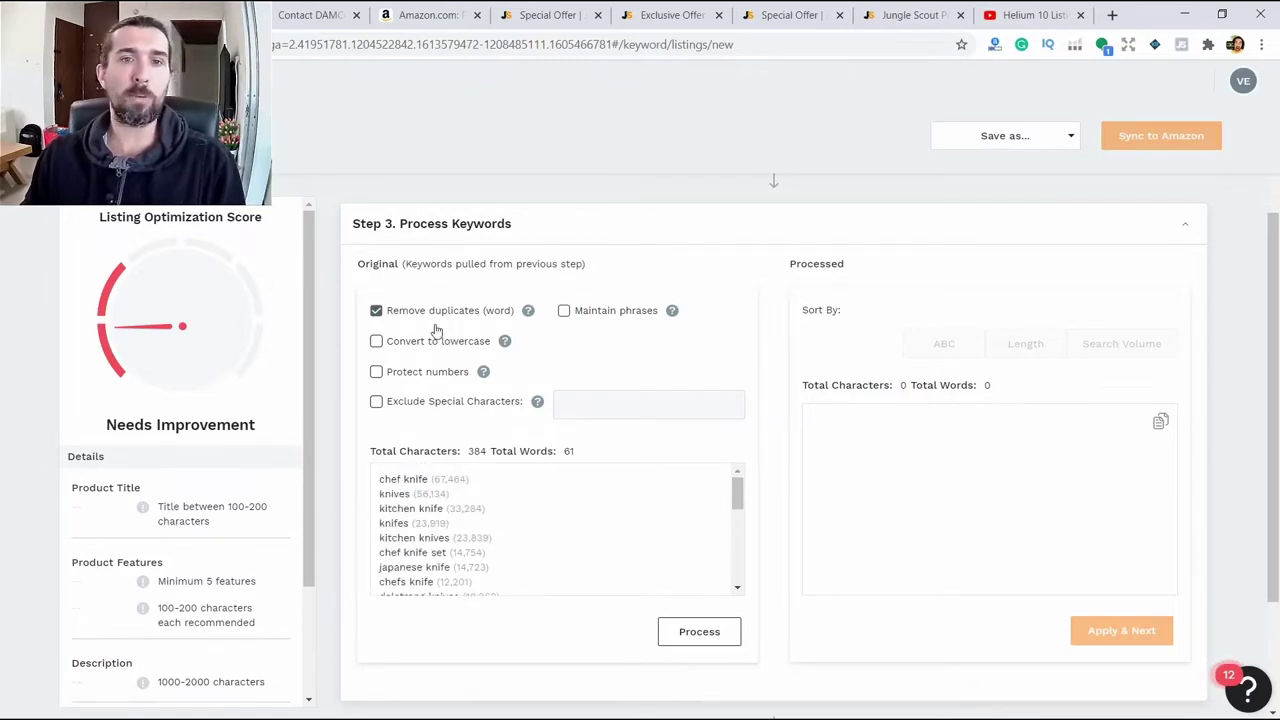
pyautogui.doubleClick(416, 537)
pyautogui.moveTo(419, 538); pyautogui.dragTo(381, 538)
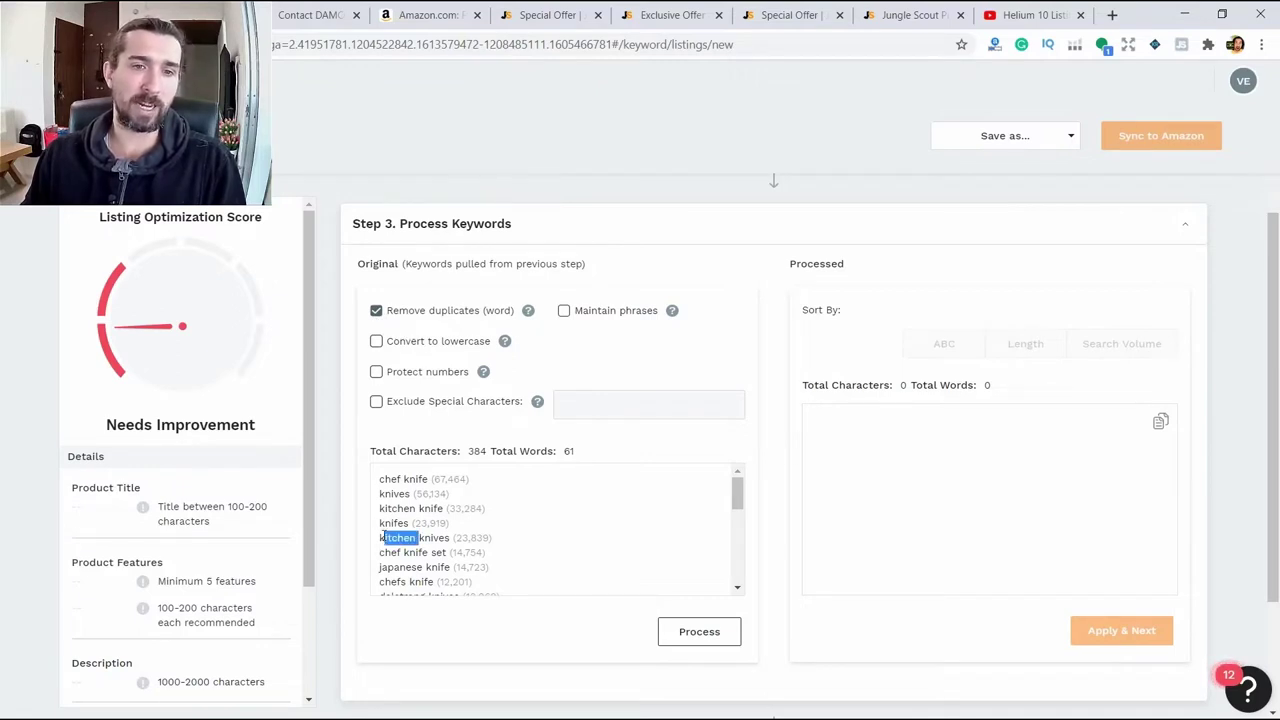
pyautogui.click(381, 537)
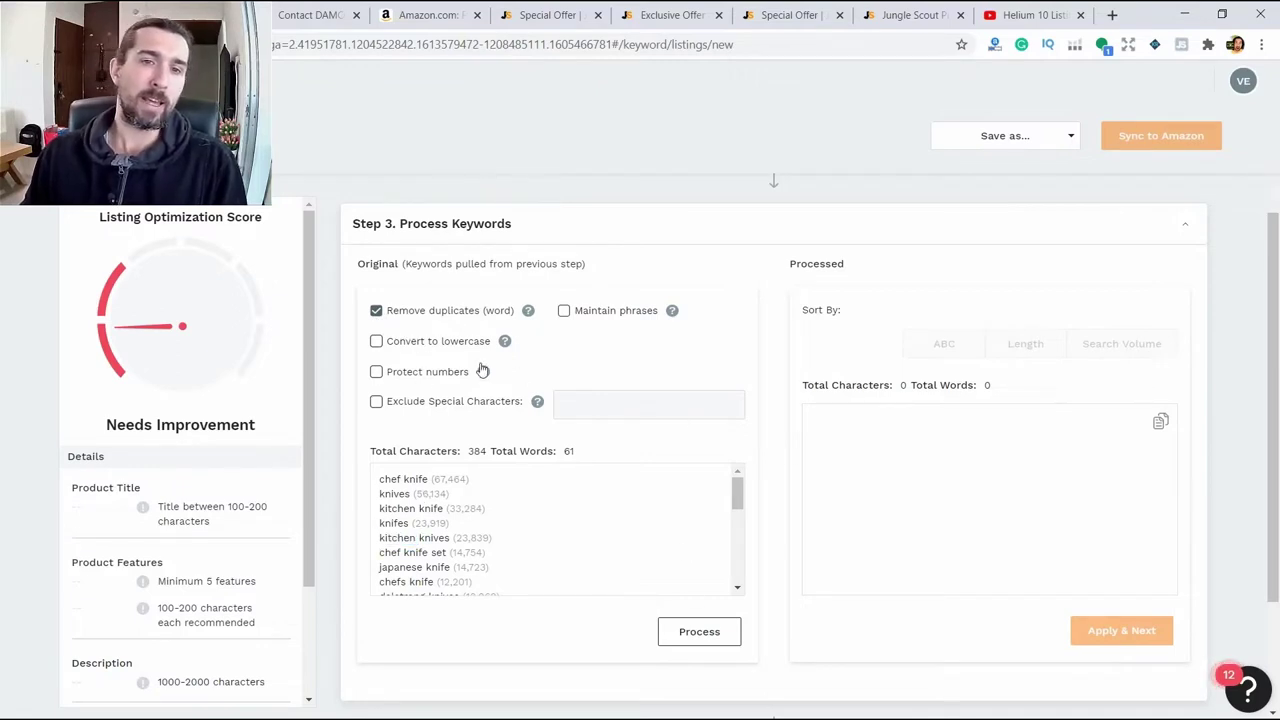
# Step: Process with duplicates removed, comparing 61 words/384 characters against 27 words/165 characters
pyautogui.click(705, 634)
pyautogui.doubleClick(568, 452)
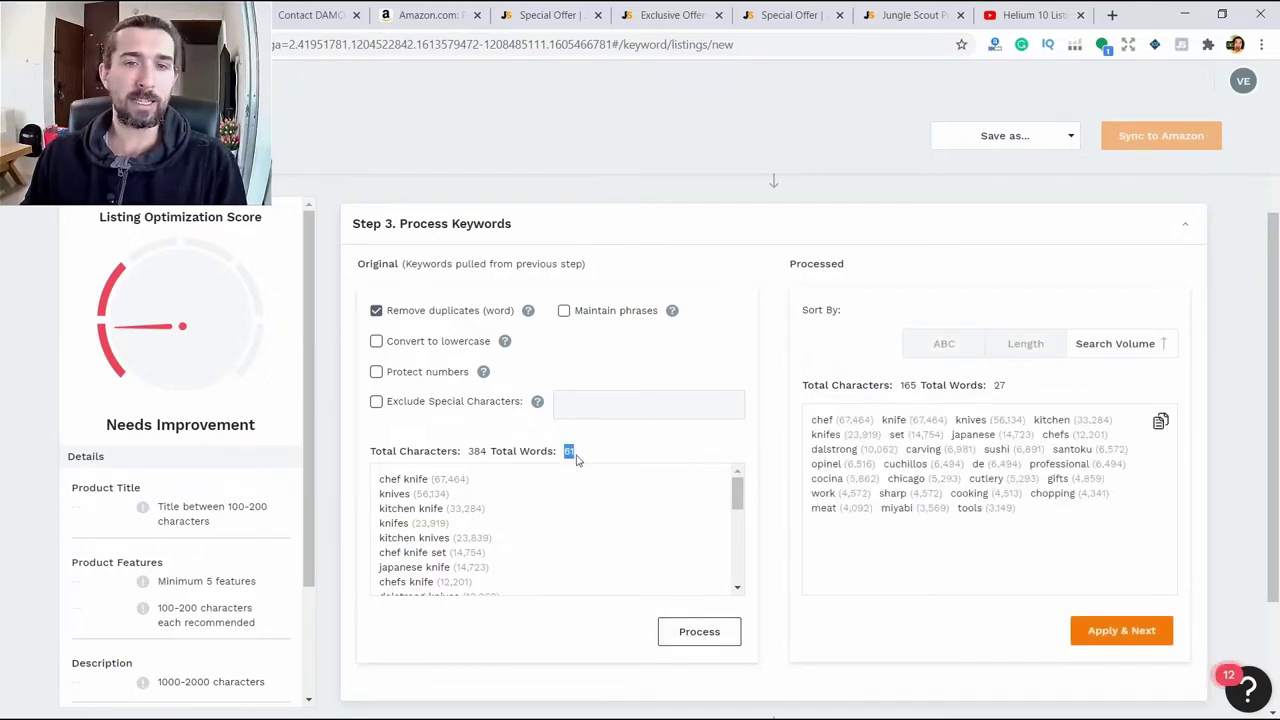
pyautogui.click(477, 447)
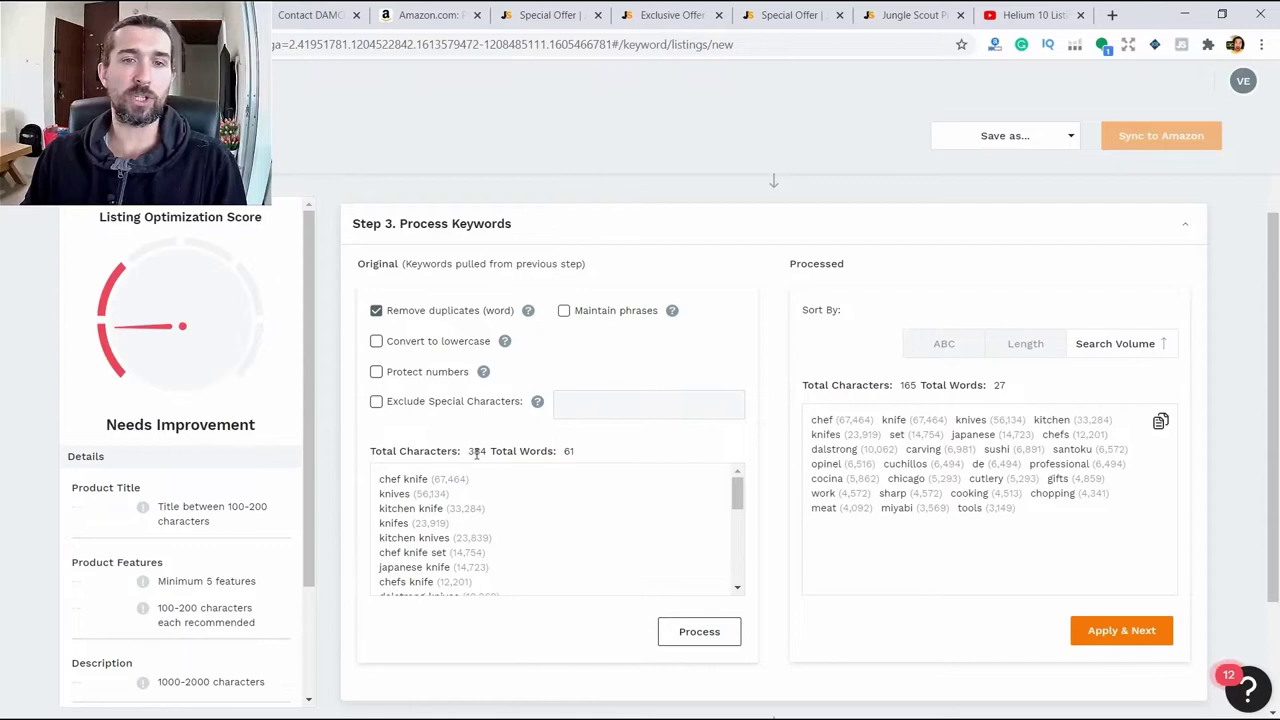
pyautogui.doubleClick(477, 452)
pyautogui.doubleClick(999, 386)
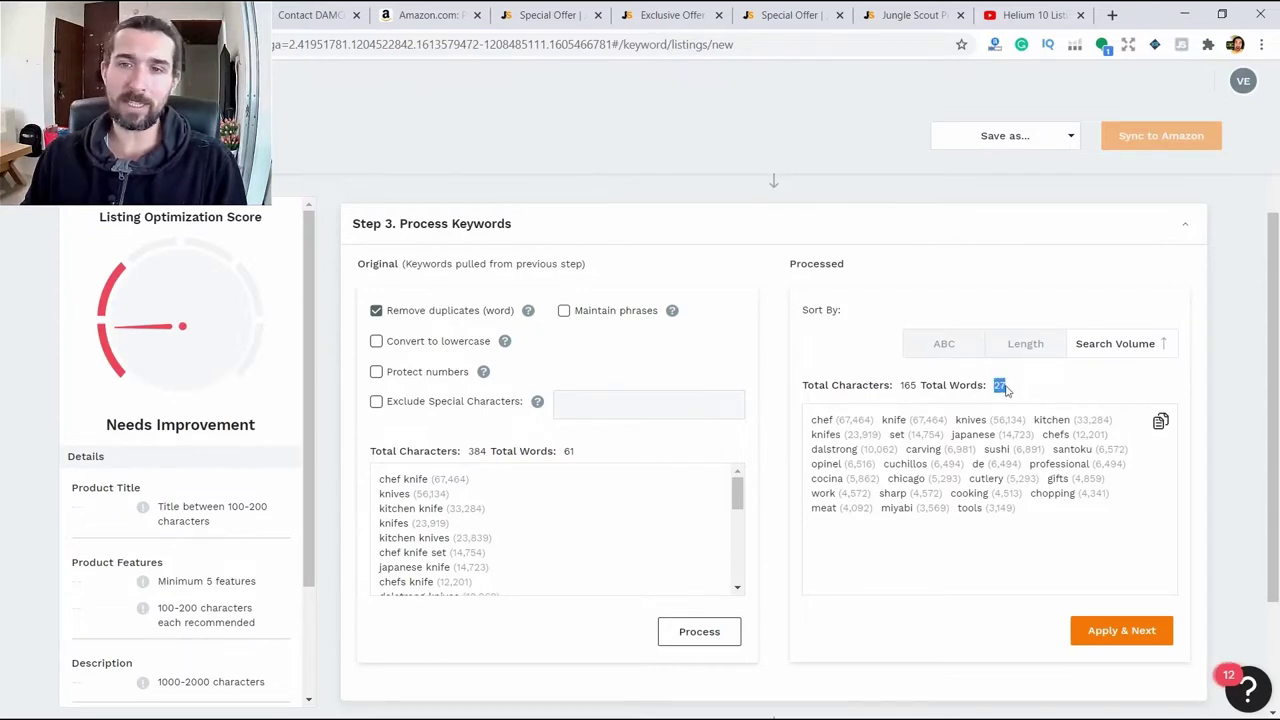
pyautogui.doubleClick(906, 386)
pyautogui.click(912, 389)
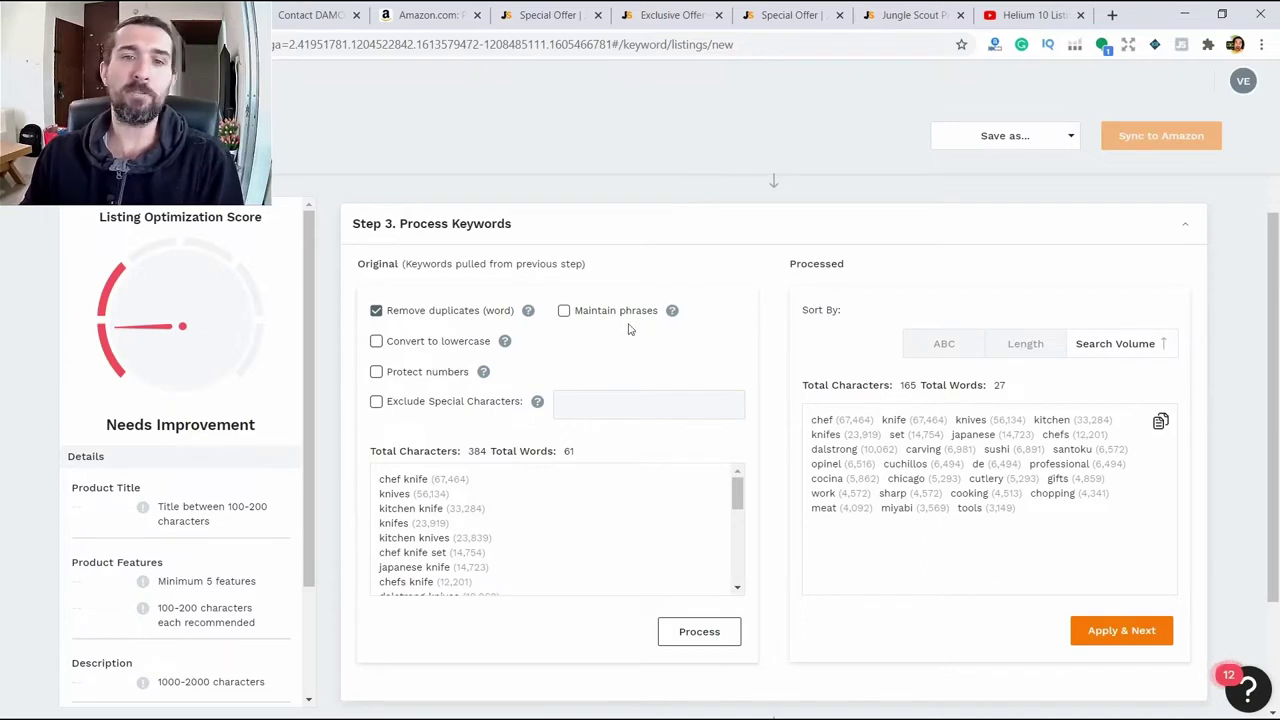
# Step: Enable Maintain phrases and reprocess, keeping all 61 keywords (384 characters) by search volume
pyautogui.click(564, 313)
pyautogui.click(690, 630)
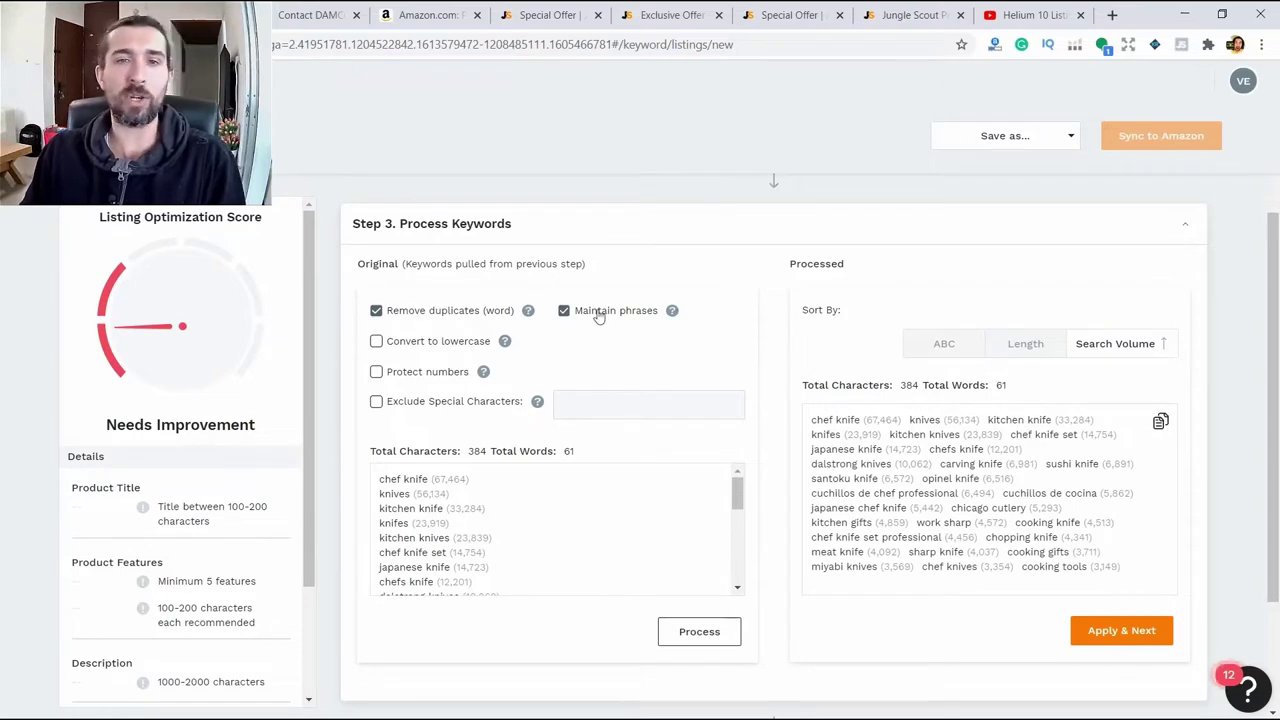
pyautogui.moveTo(566, 450); pyautogui.dragTo(450, 452)
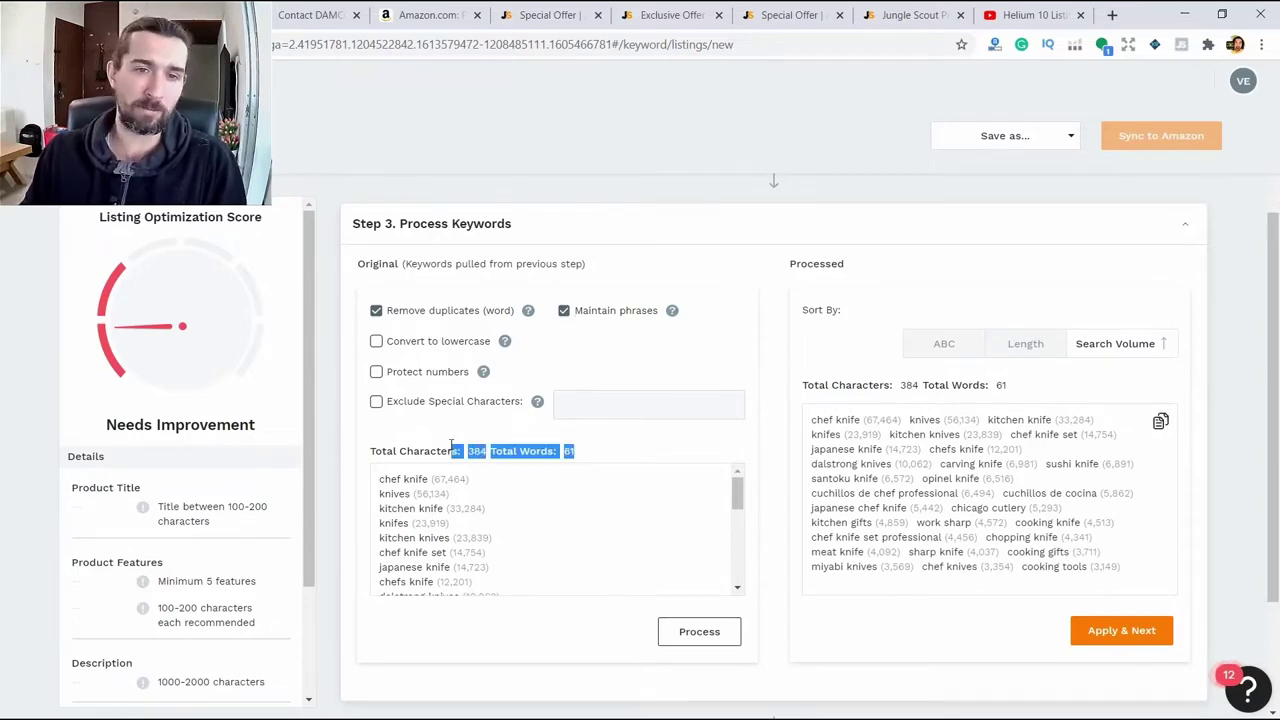
pyautogui.click(450, 452)
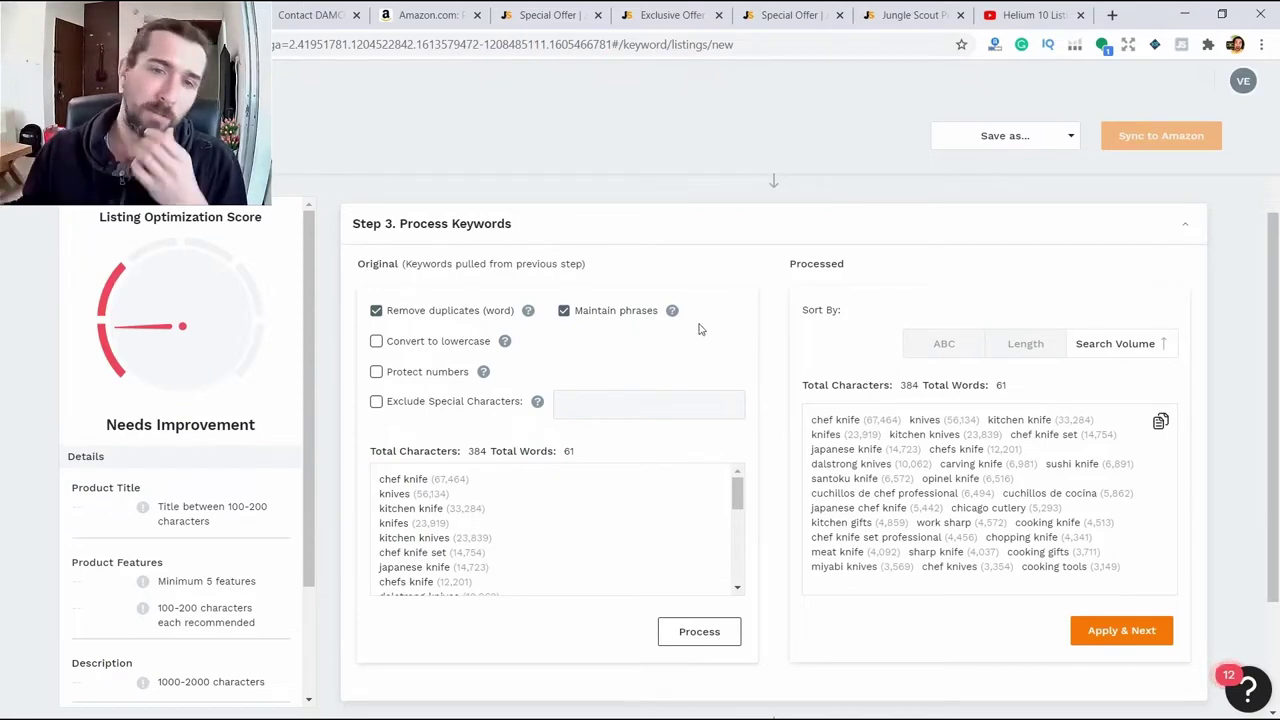
pyautogui.moveTo(737, 516)
pyautogui.mouseDown()
pyautogui.moveTo(737, 552)
pyautogui.moveTo(737, 505)
pyautogui.mouseUp()
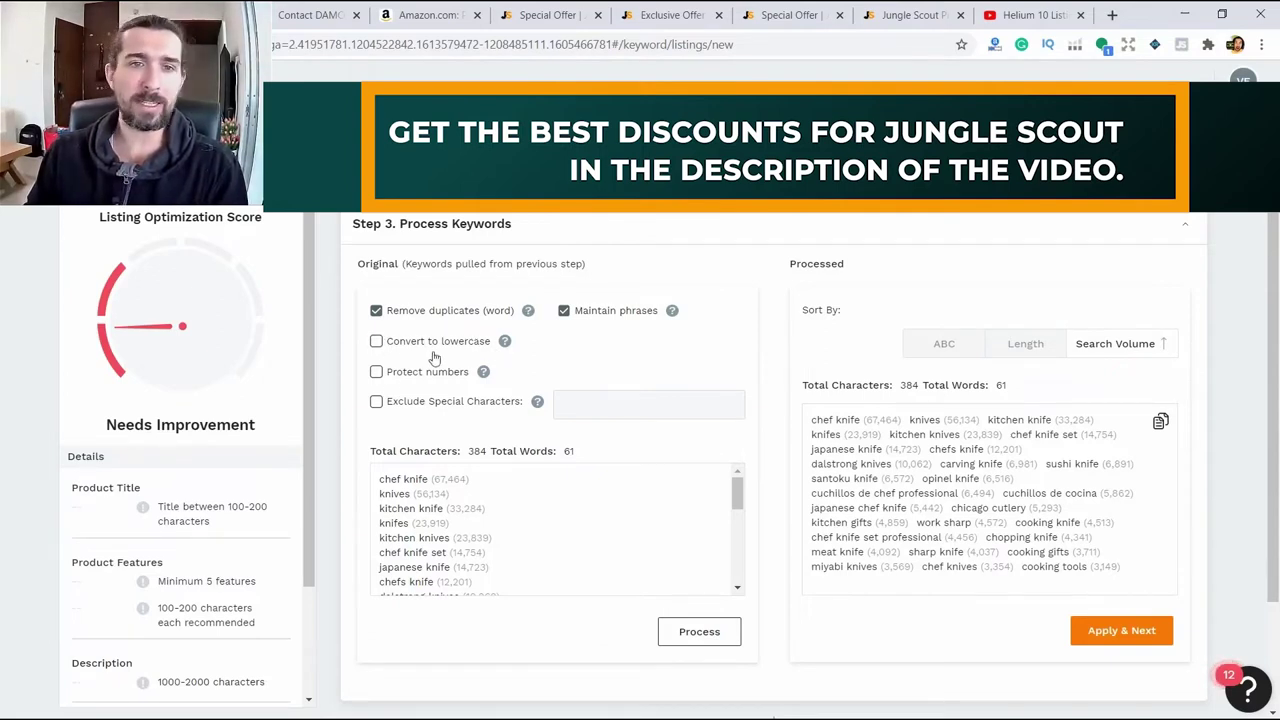
pyautogui.moveTo(503, 341)
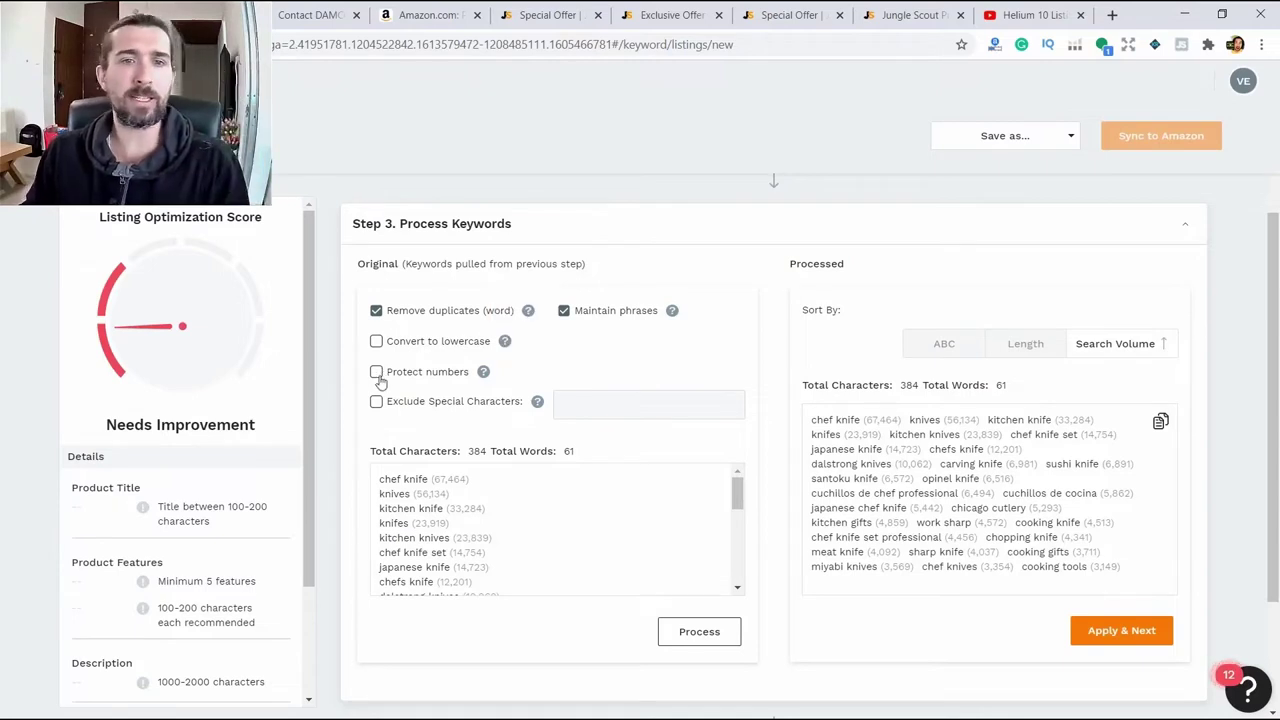
pyautogui.moveTo(375, 371); pyautogui.dragTo(428, 373)
pyautogui.click(484, 376)
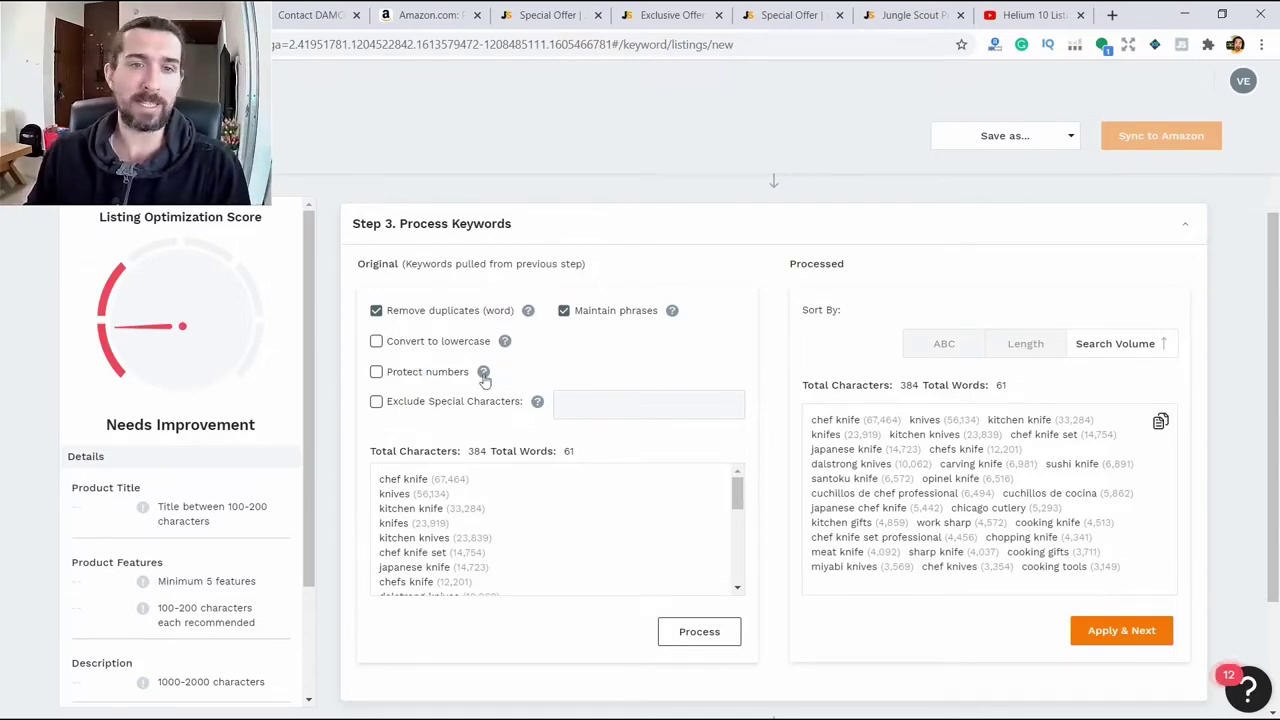
pyautogui.click(375, 372)
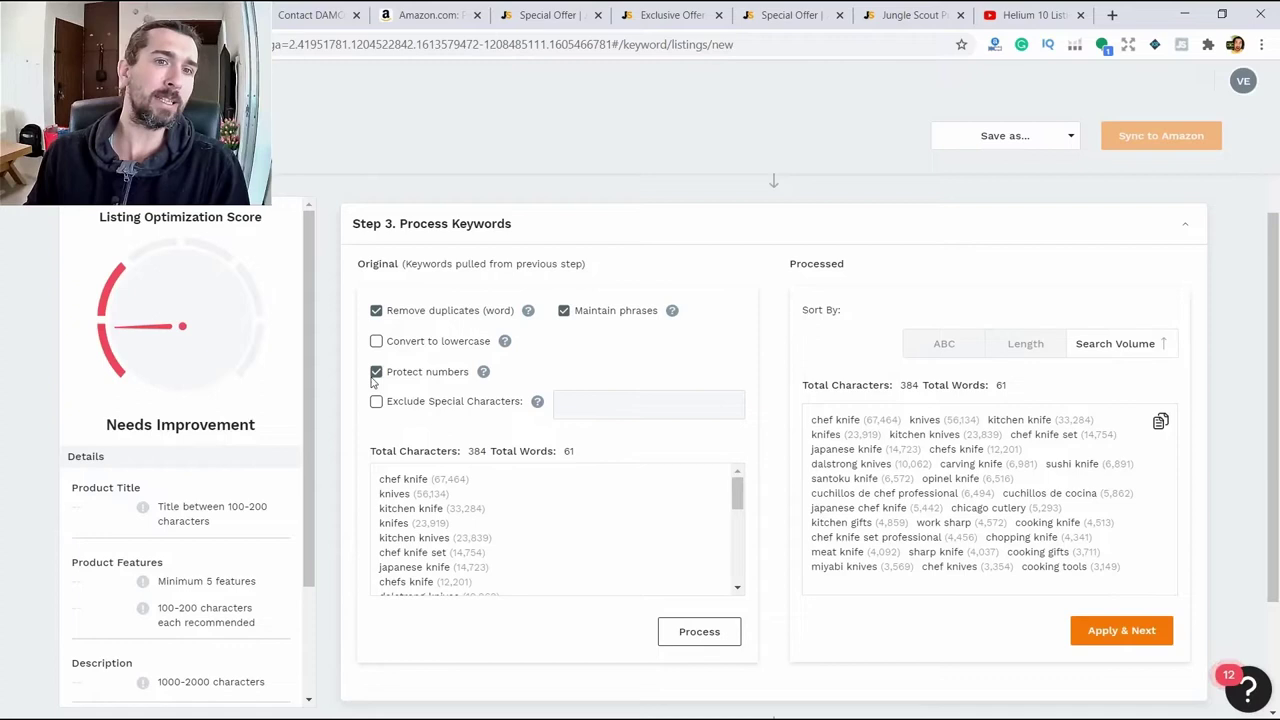
pyautogui.click(375, 372)
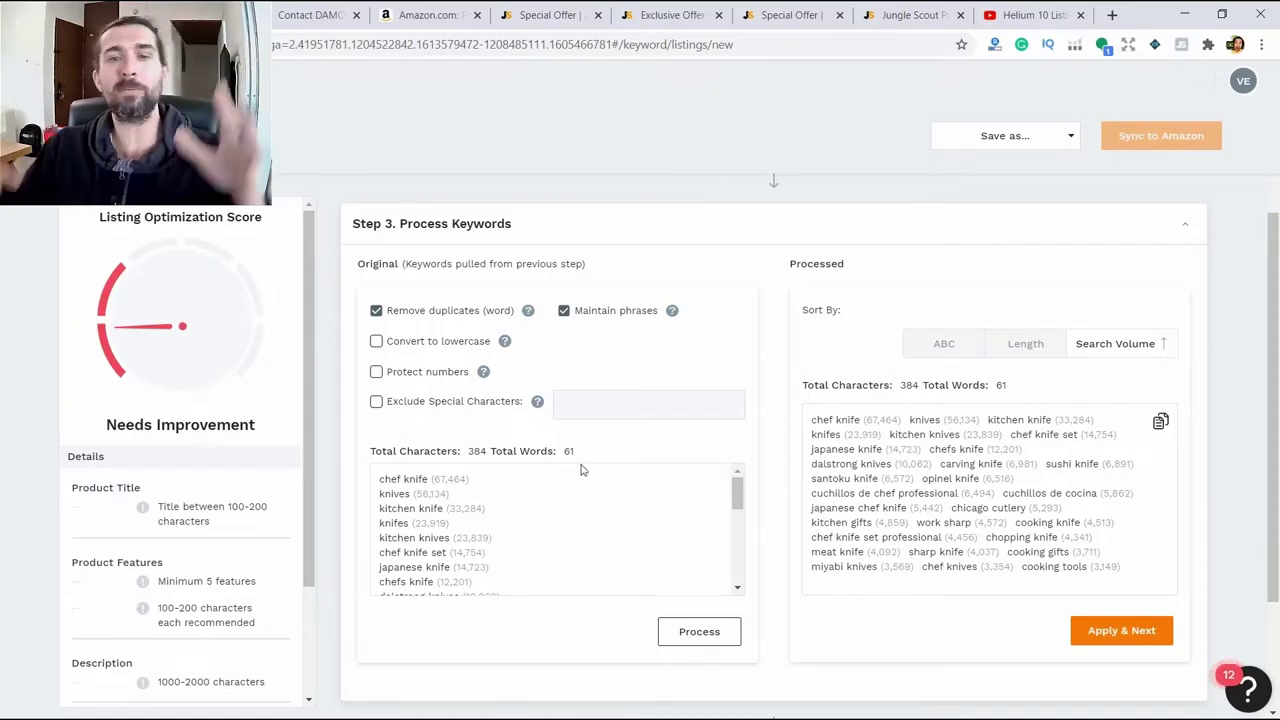
pyautogui.scroll(-5, 591, 472)
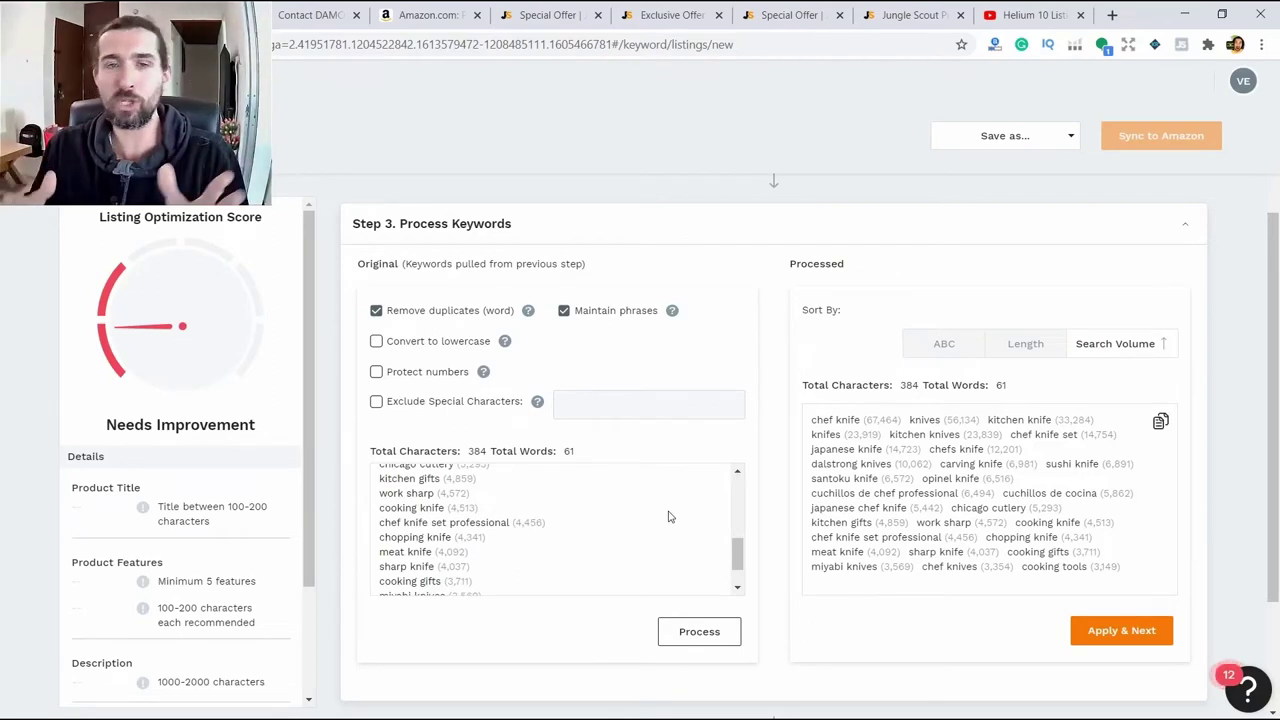
pyautogui.scroll(1, 720, 614)
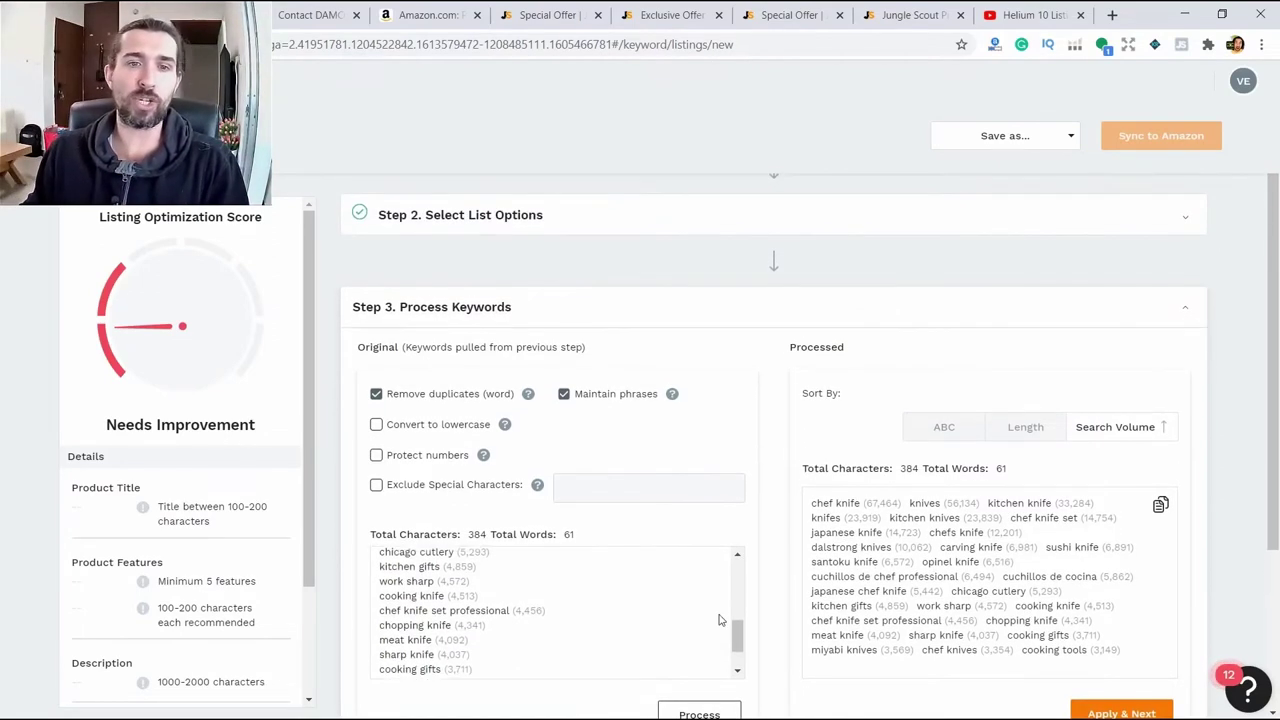
pyautogui.scroll(-5, 718, 605)
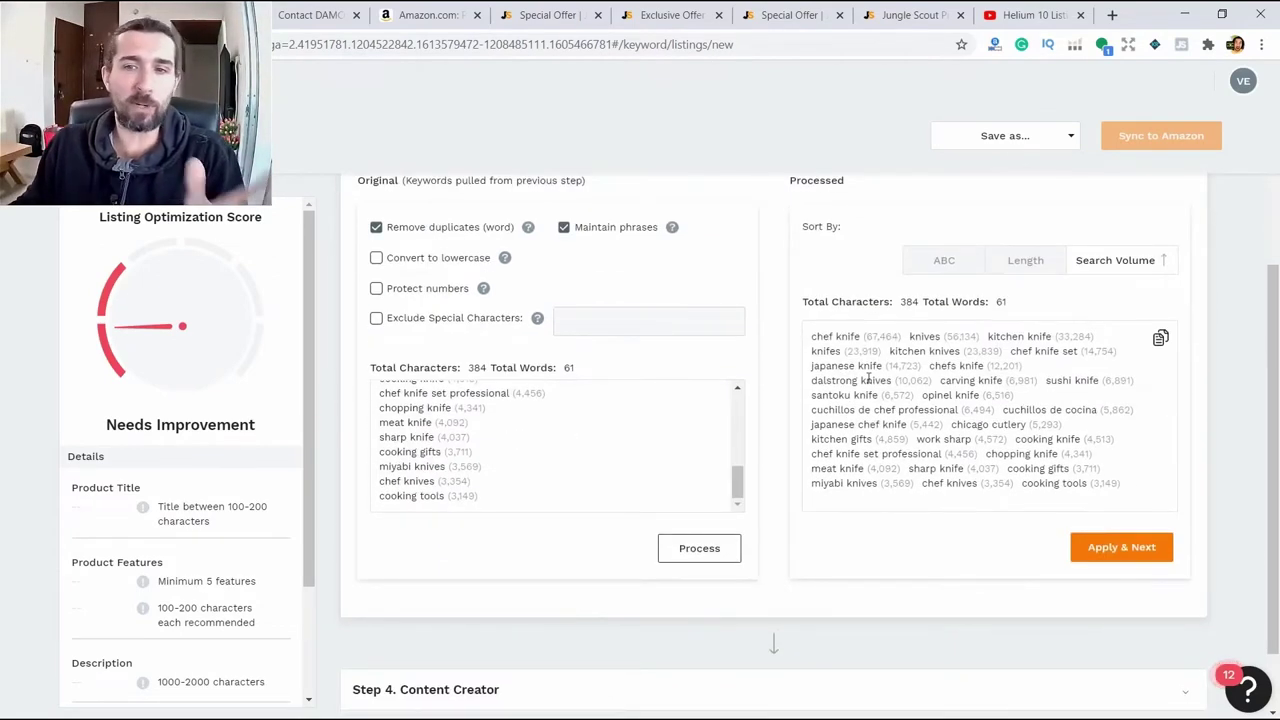
pyautogui.scroll(-1, 995, 414)
pyautogui.scroll(1, 995, 414)
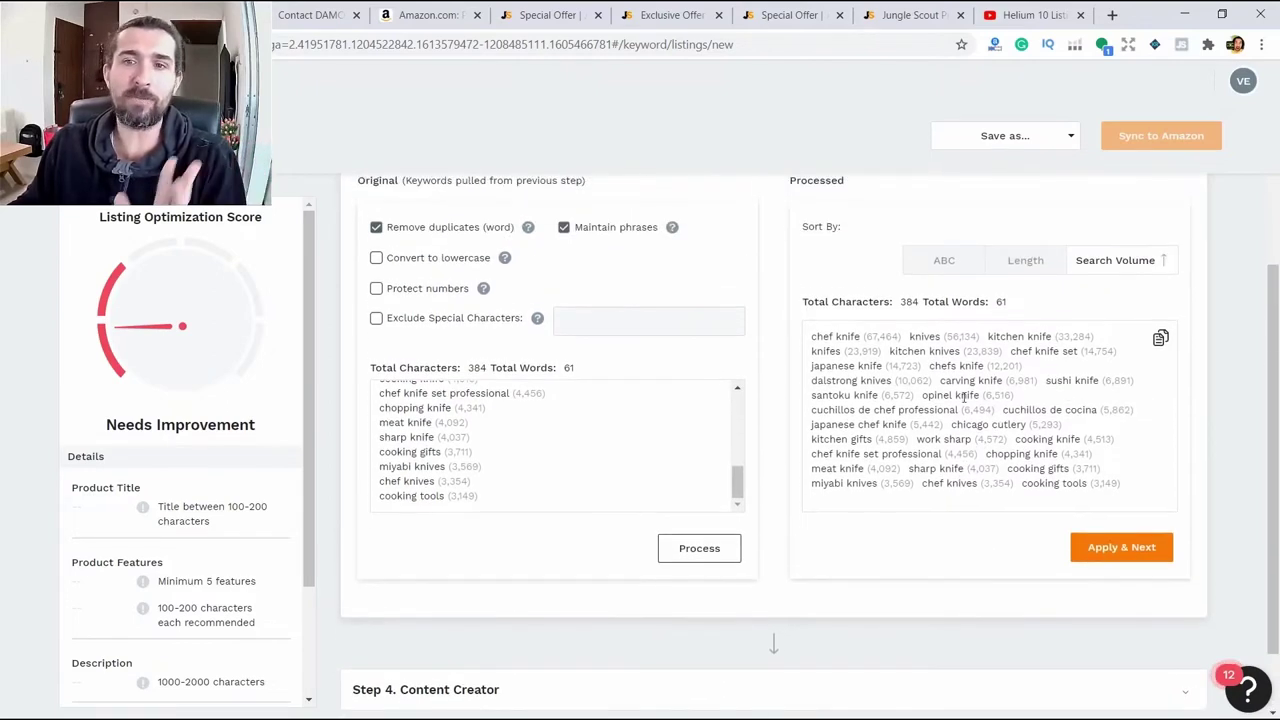
pyautogui.moveTo(850, 366); pyautogui.dragTo(940, 396)
pyautogui.click(1068, 428)
pyautogui.scroll(-1, 1068, 428)
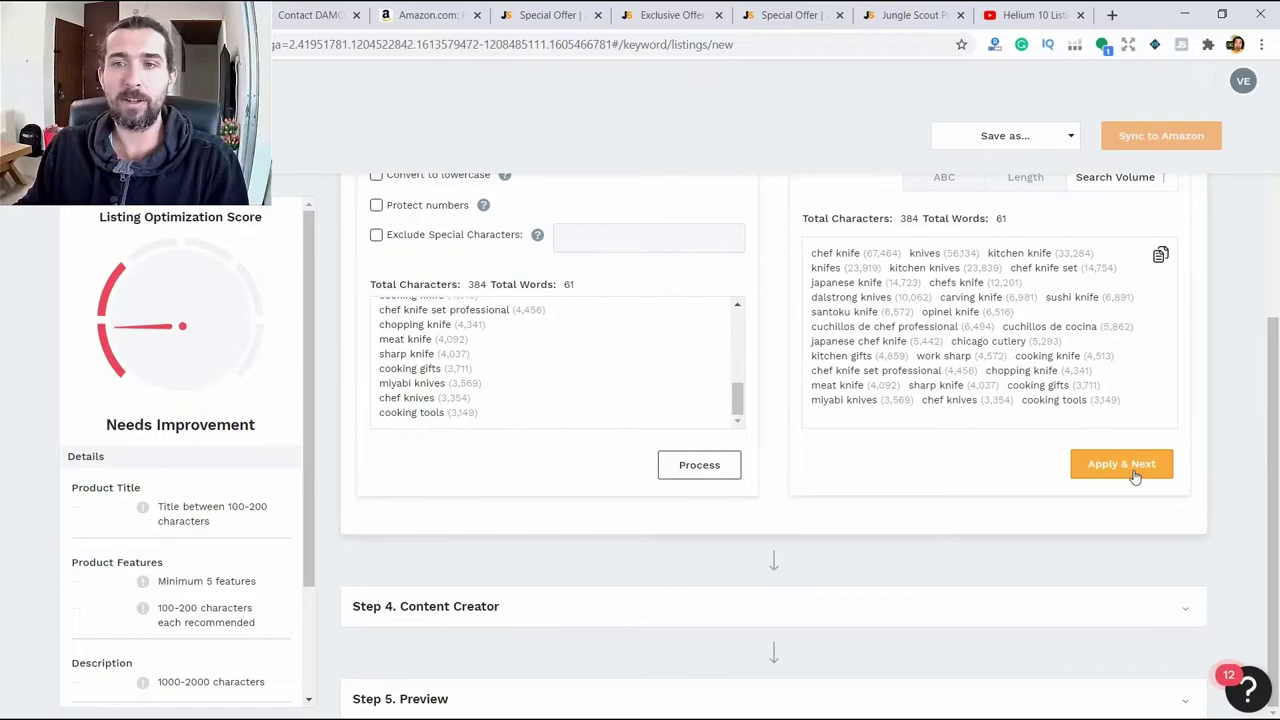
# Step: Accept the processed keywords with Apply & Next to reach Step 4 Content Creator
pyautogui.click(1122, 464)
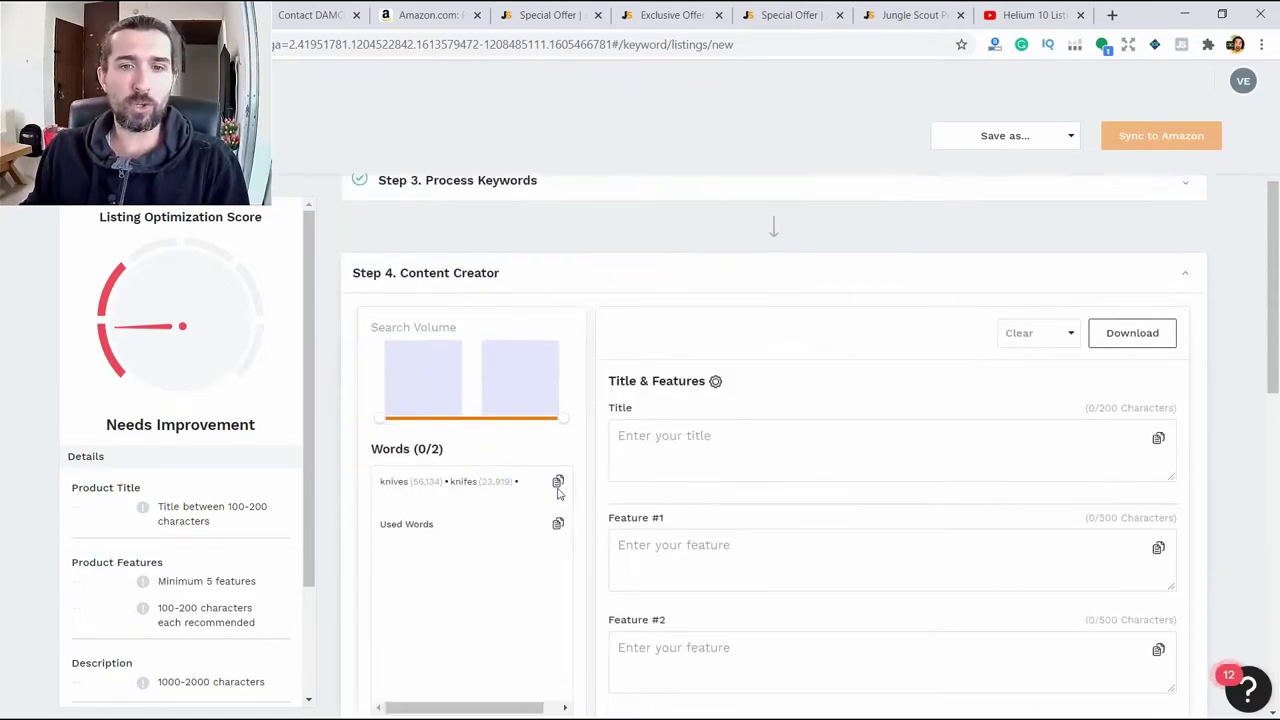
pyautogui.scroll(-4, 558, 490)
pyautogui.moveTo(436, 484); pyautogui.dragTo(412, 485)
pyautogui.scroll(2, 449, 487)
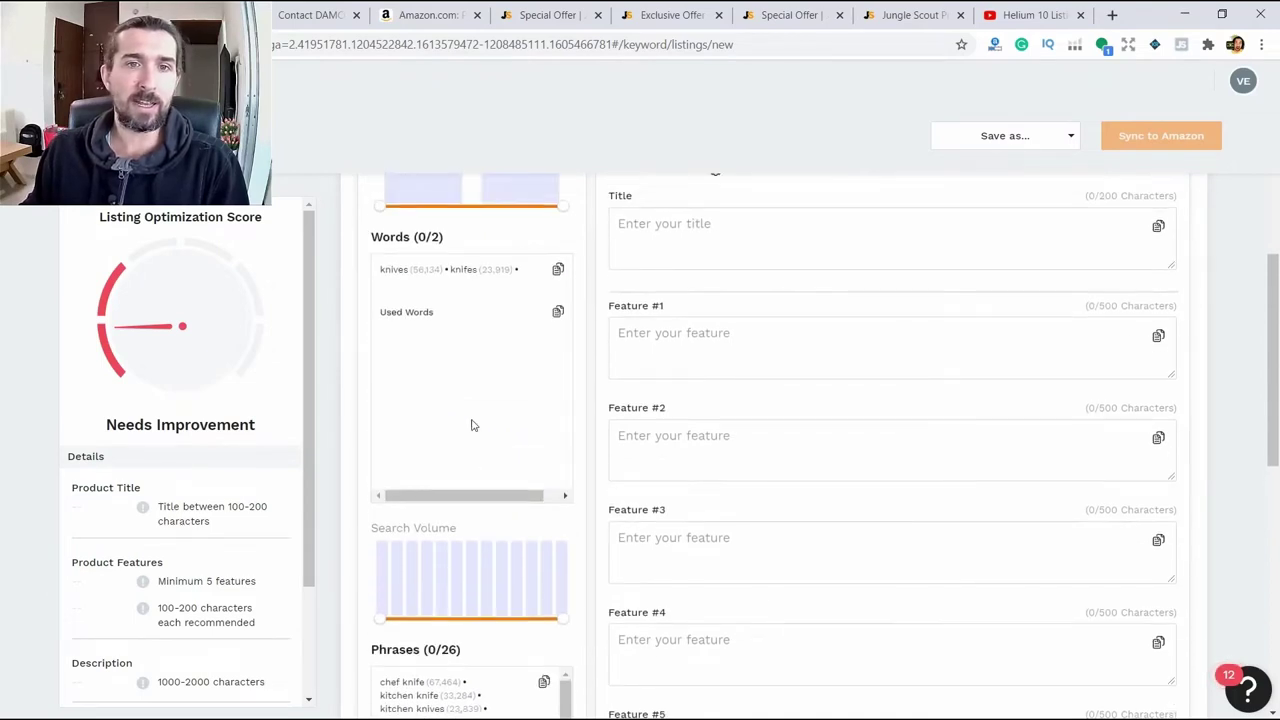
pyautogui.moveTo(410, 240); pyautogui.dragTo(435, 244)
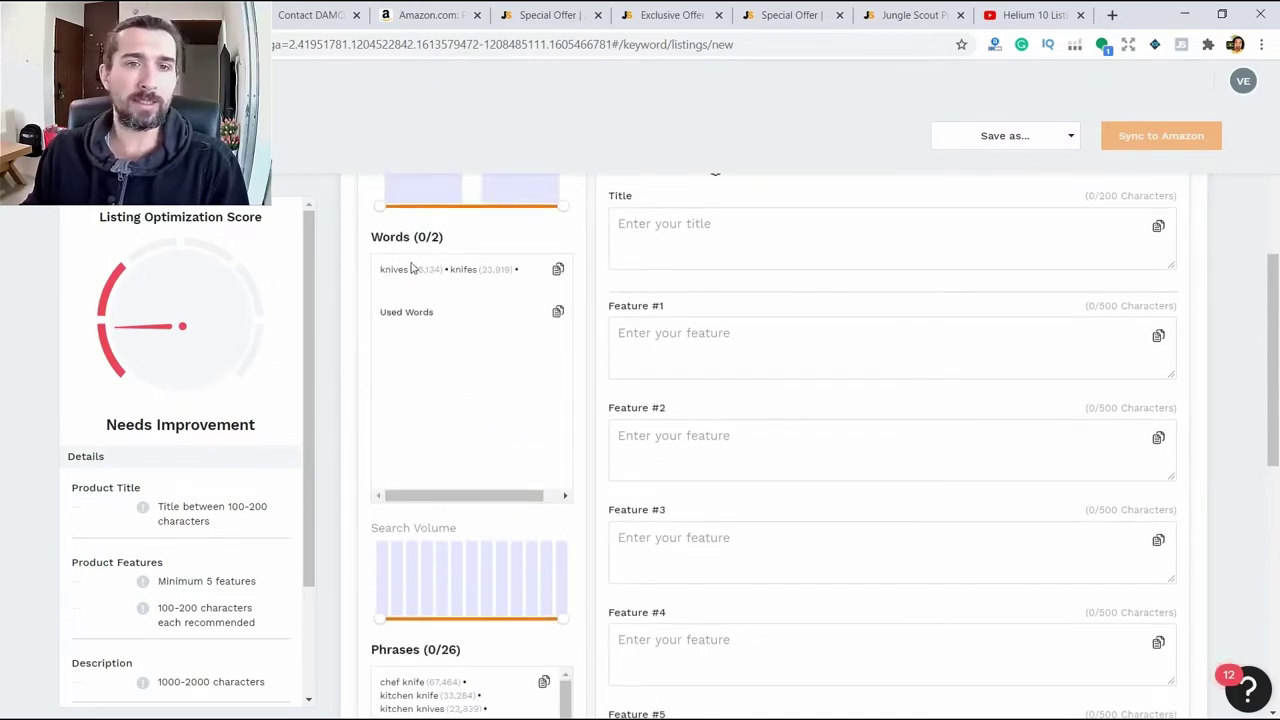
pyautogui.scroll(-3, 417, 297)
pyautogui.scroll(5, 451, 430)
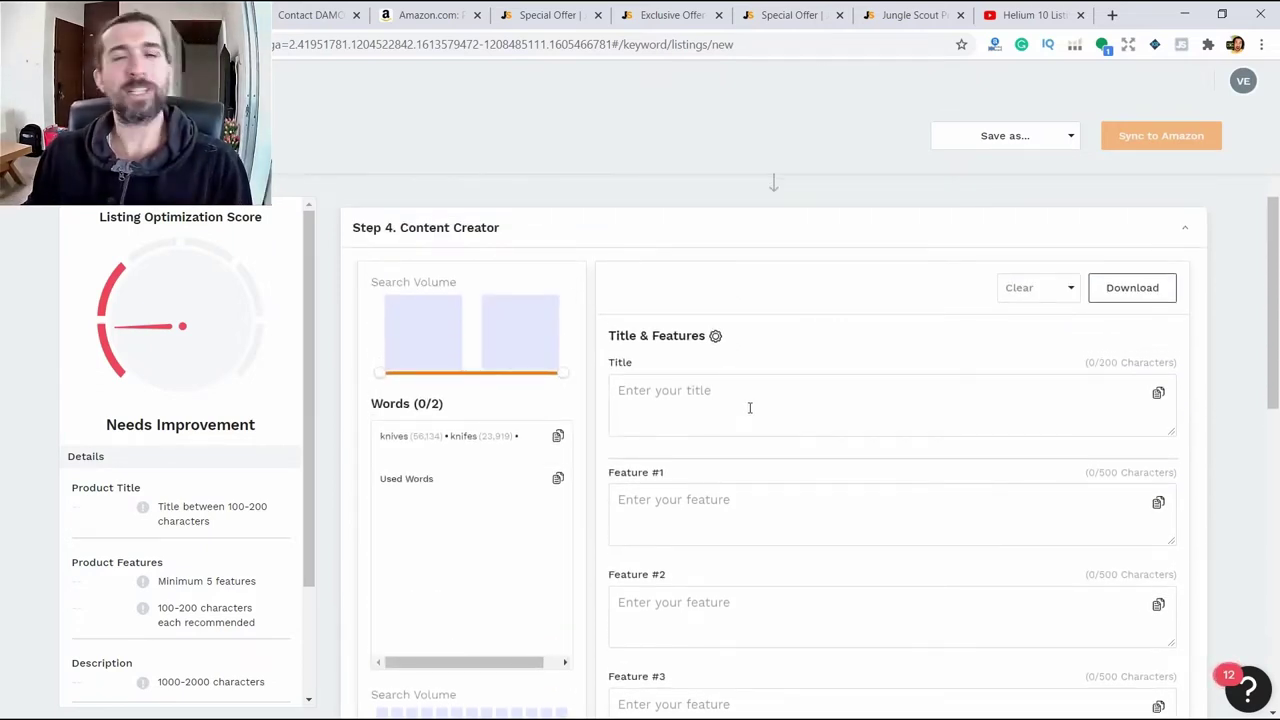
# Step: Look over the empty Title, Feature, Description and Search Terms fields
pyautogui.scroll(-1, 745, 418)
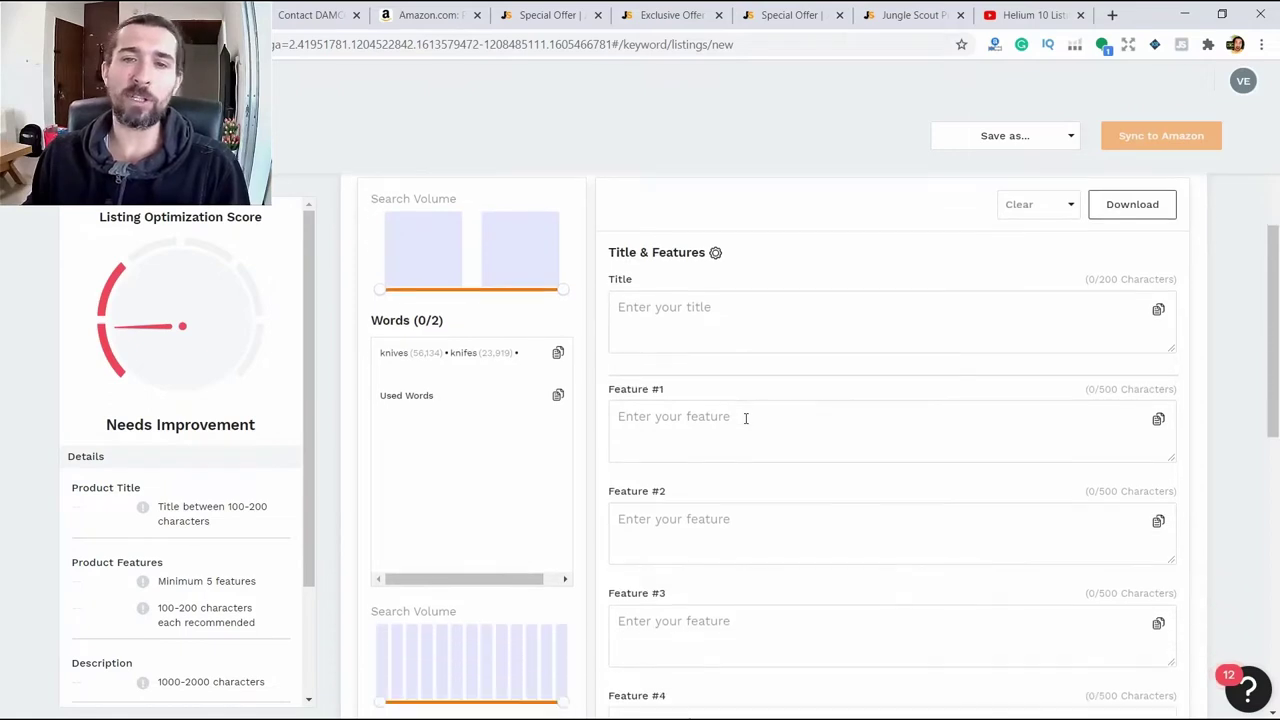
pyautogui.doubleClick(620, 285)
pyautogui.scroll(-1, 620, 290)
pyautogui.tripleClick(640, 308)
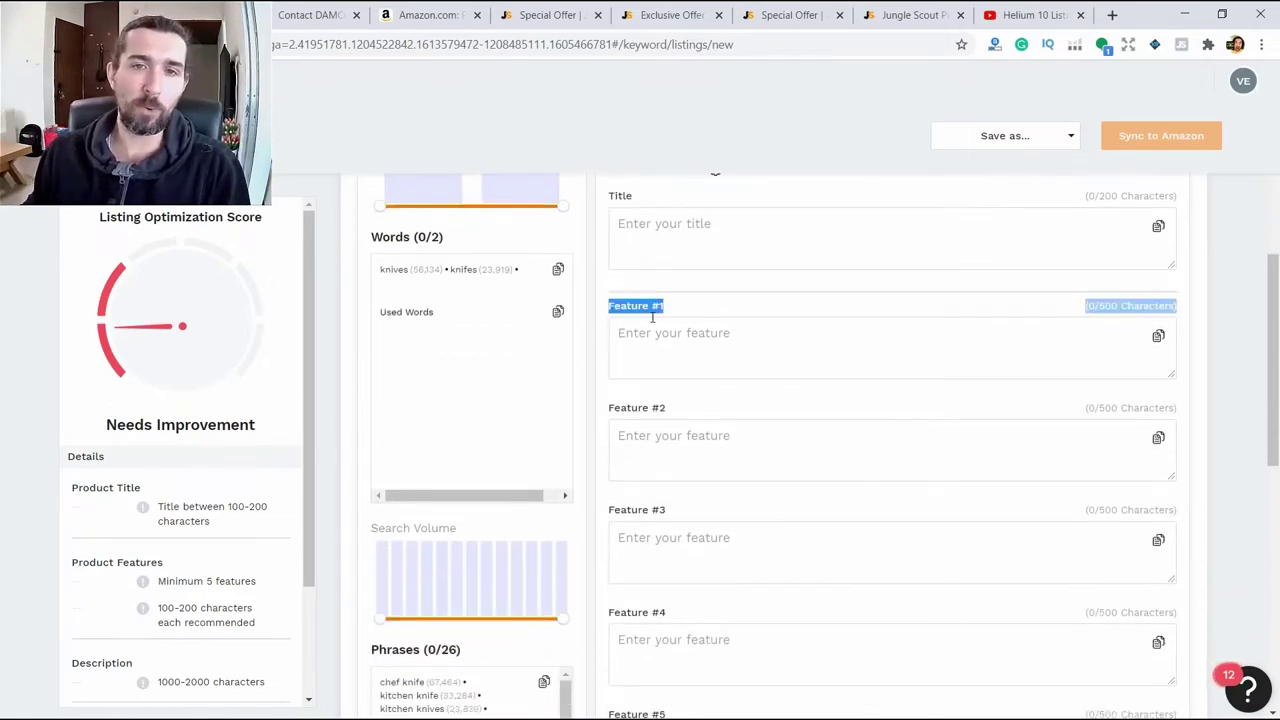
pyautogui.scroll(-2, 651, 325)
pyautogui.scroll(-4, 648, 384)
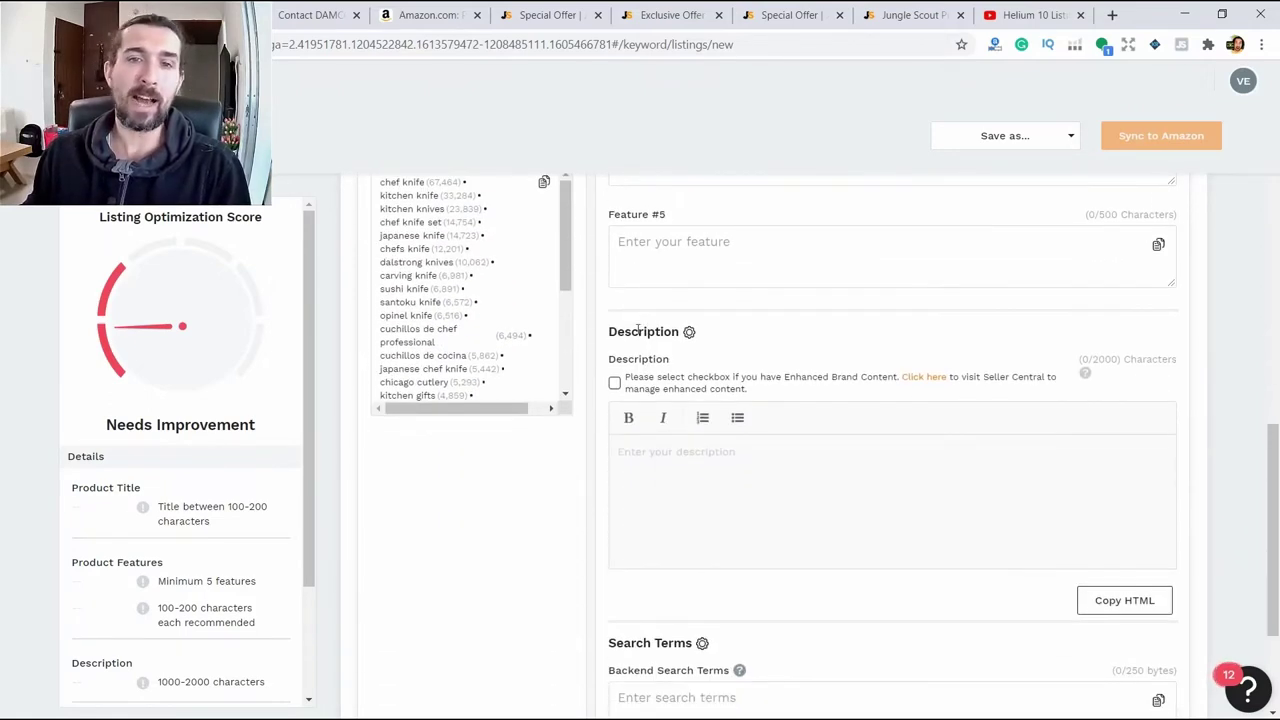
pyautogui.scroll(-2, 834, 540)
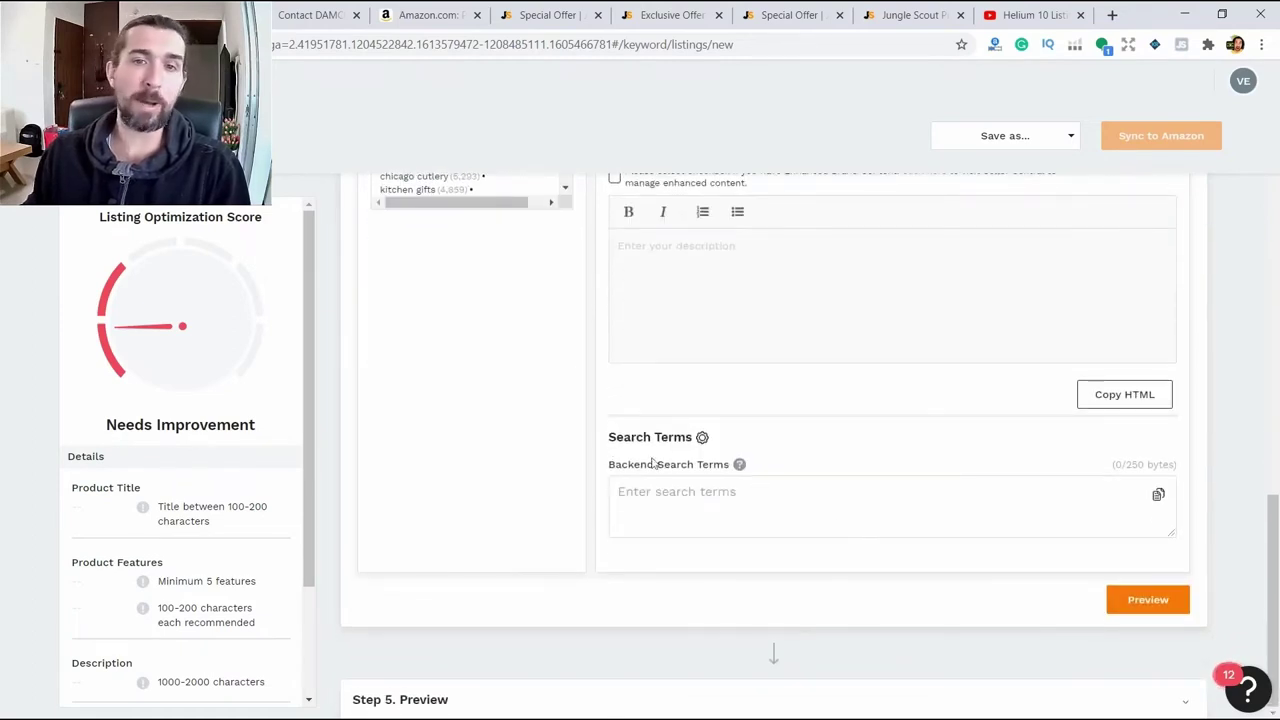
pyautogui.moveTo(729, 467); pyautogui.dragTo(607, 467)
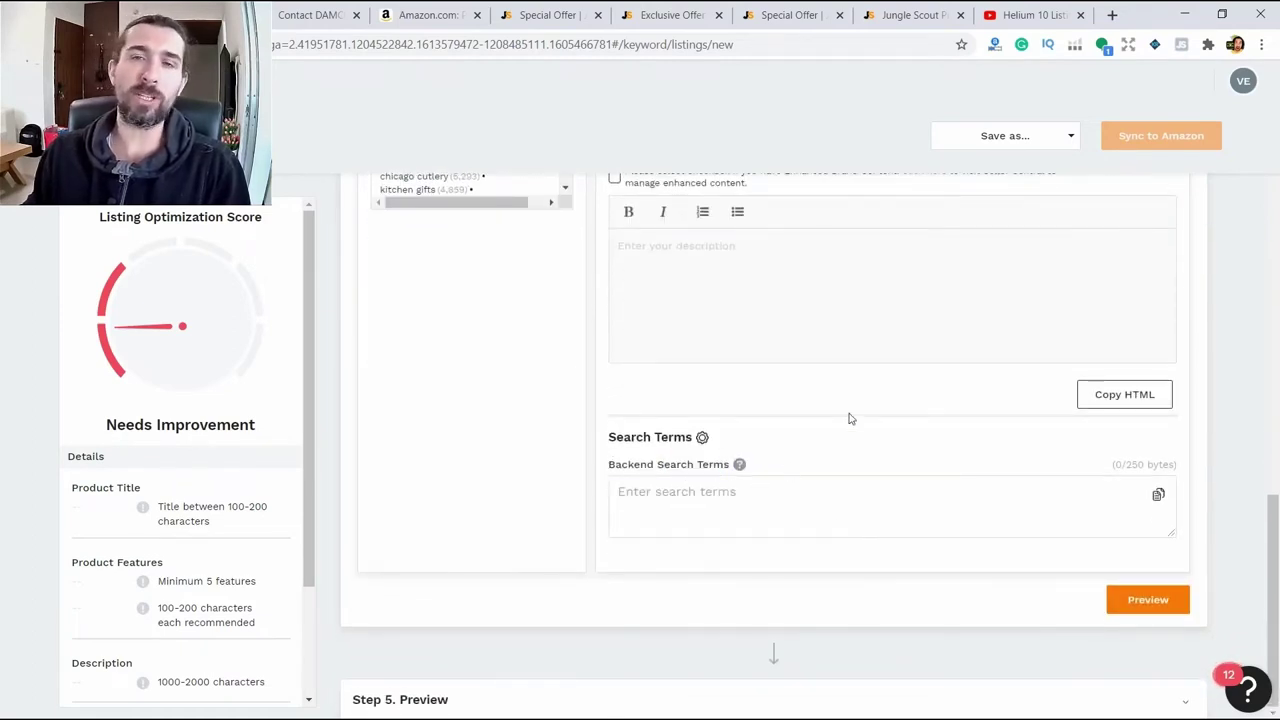
pyautogui.scroll(9, 700, 455)
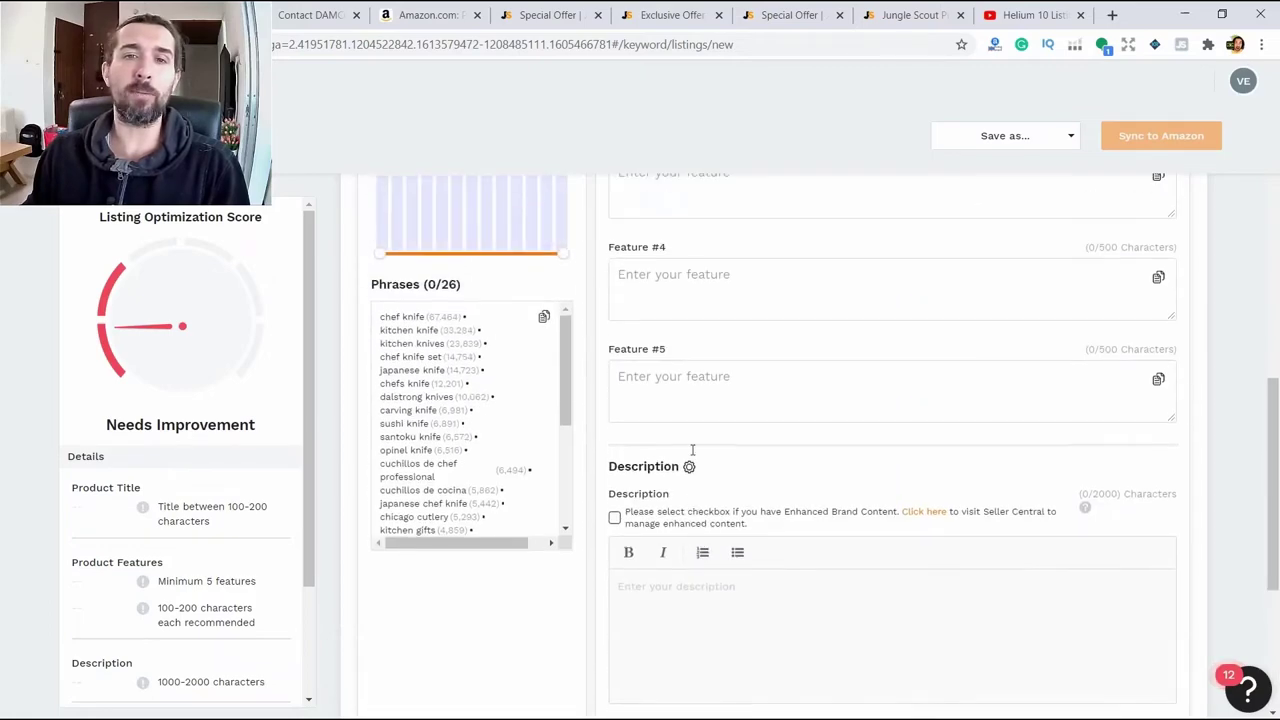
pyautogui.scroll(-4, 520, 440)
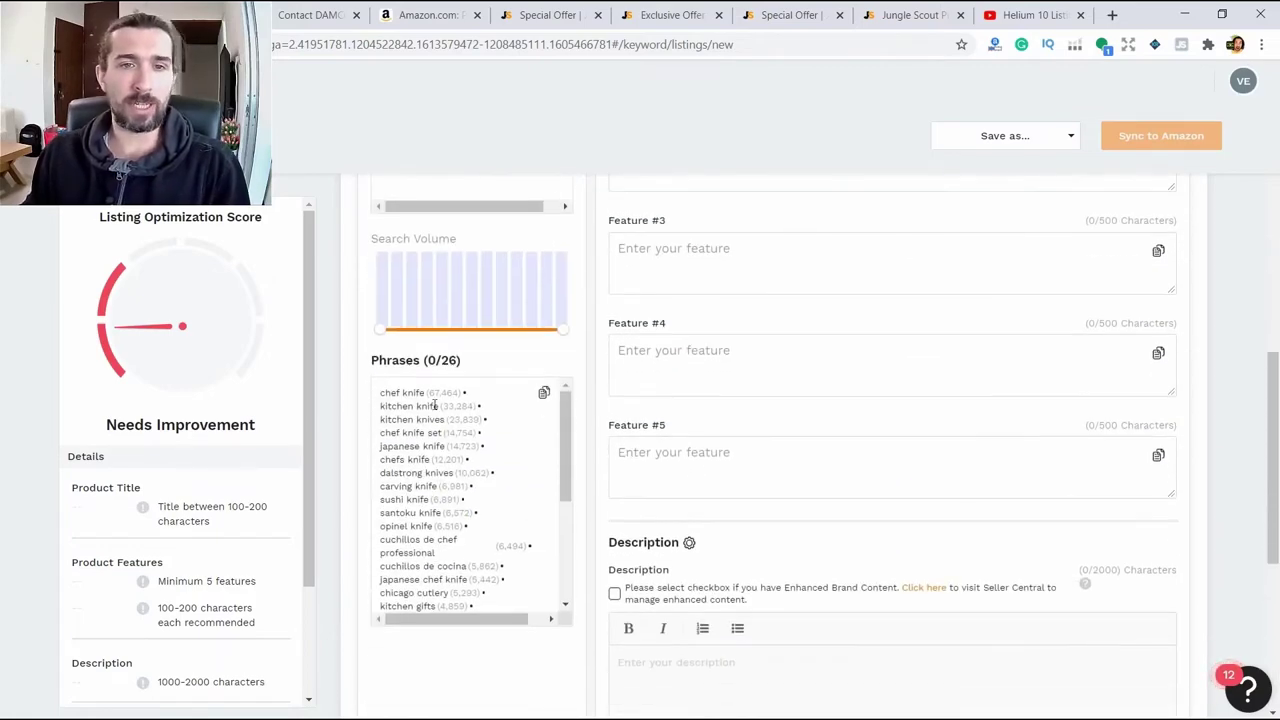
pyautogui.scroll(5, 440, 446)
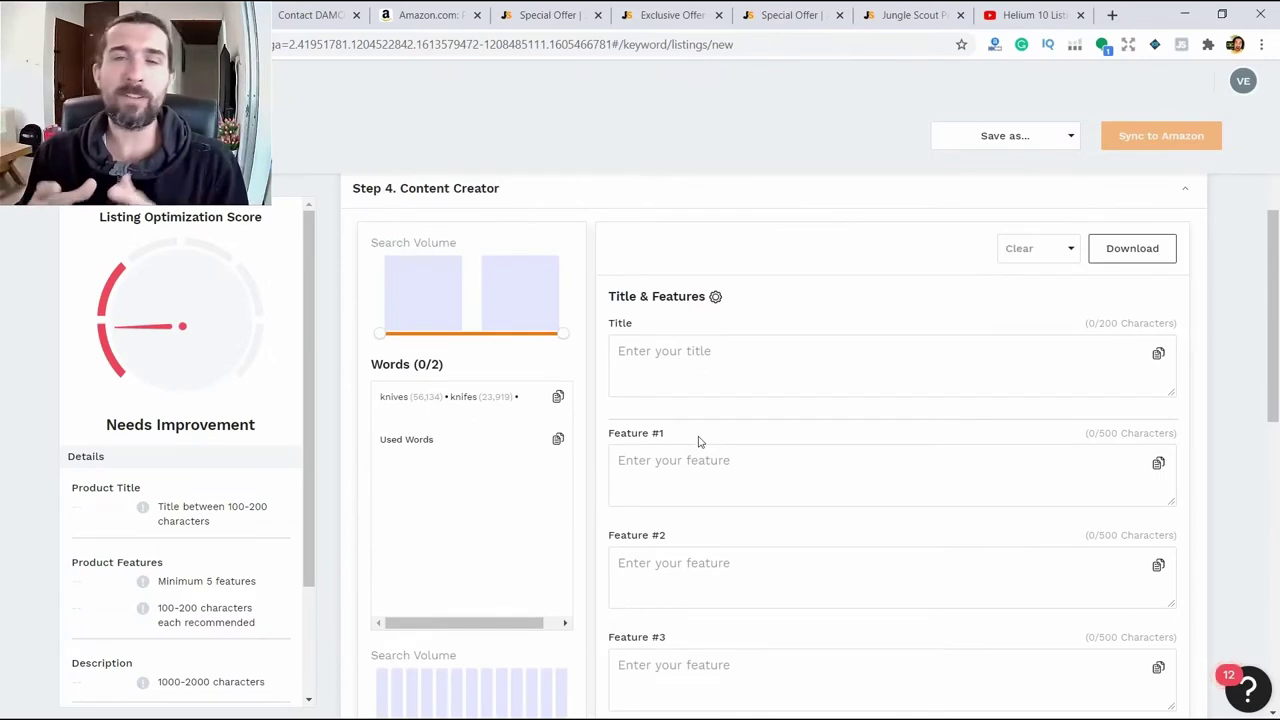
pyautogui.scroll(-1, 523, 460)
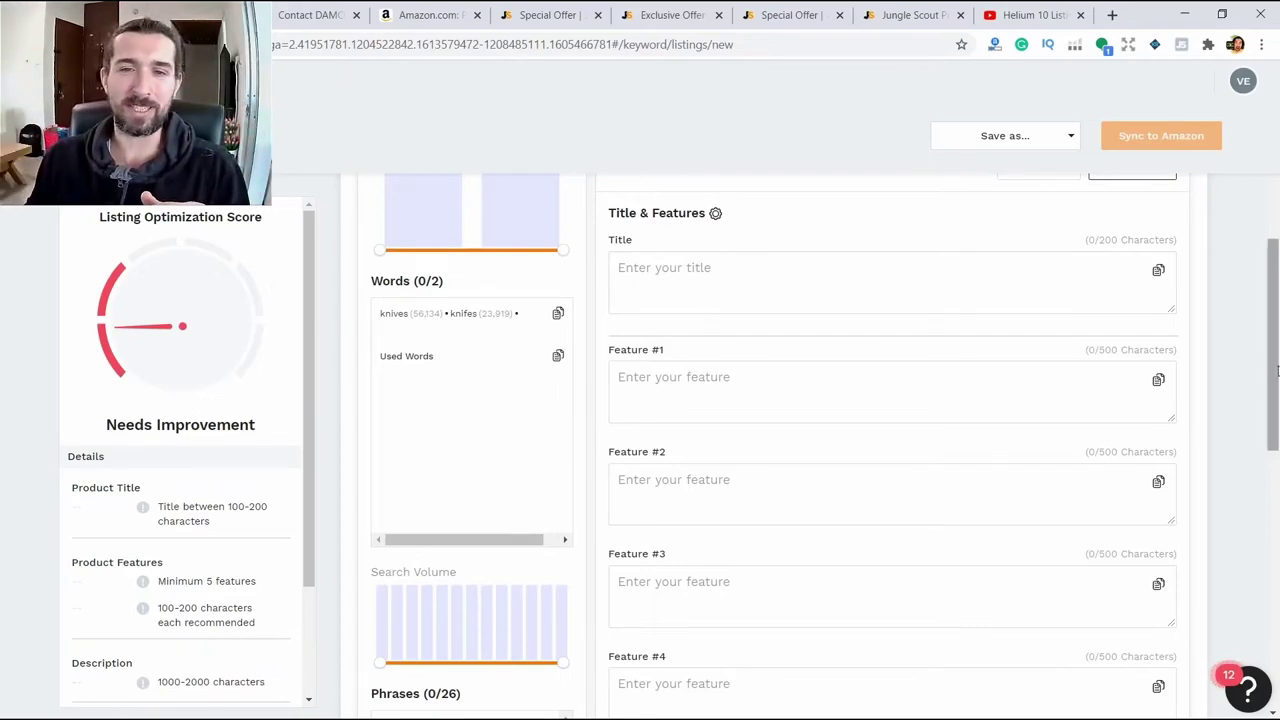
pyautogui.scroll(-2, 336, 630)
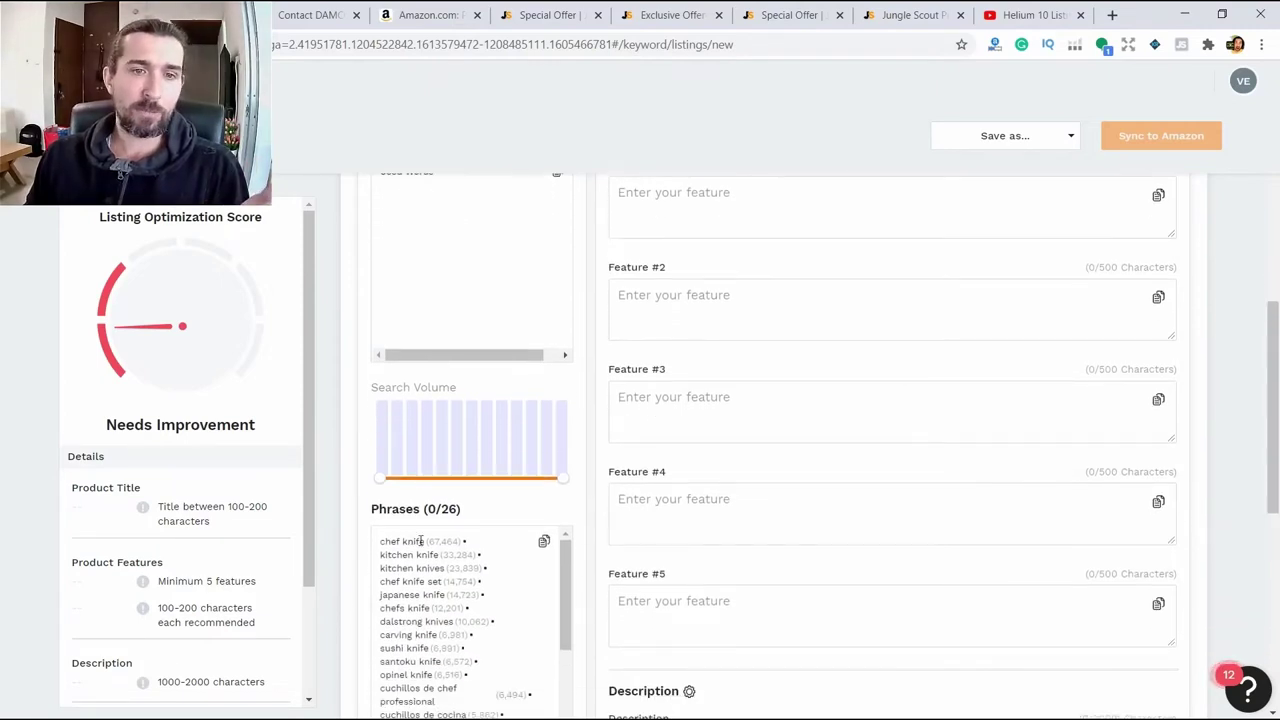
# Step: Enter the title 'chef knife - kitchen knife' (26/200 characters, 2 phrases used)
pyautogui.scroll(3, 572, 527)
pyautogui.click(734, 337)
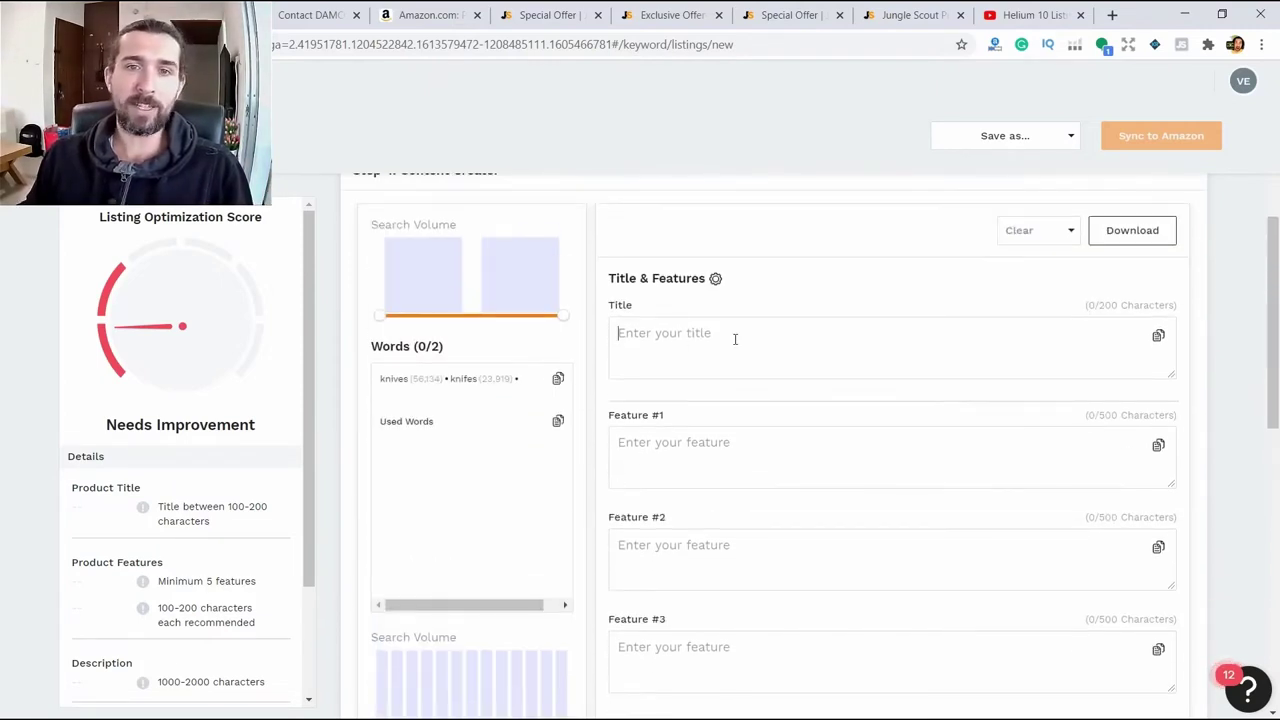
pyautogui.write('chef knife')
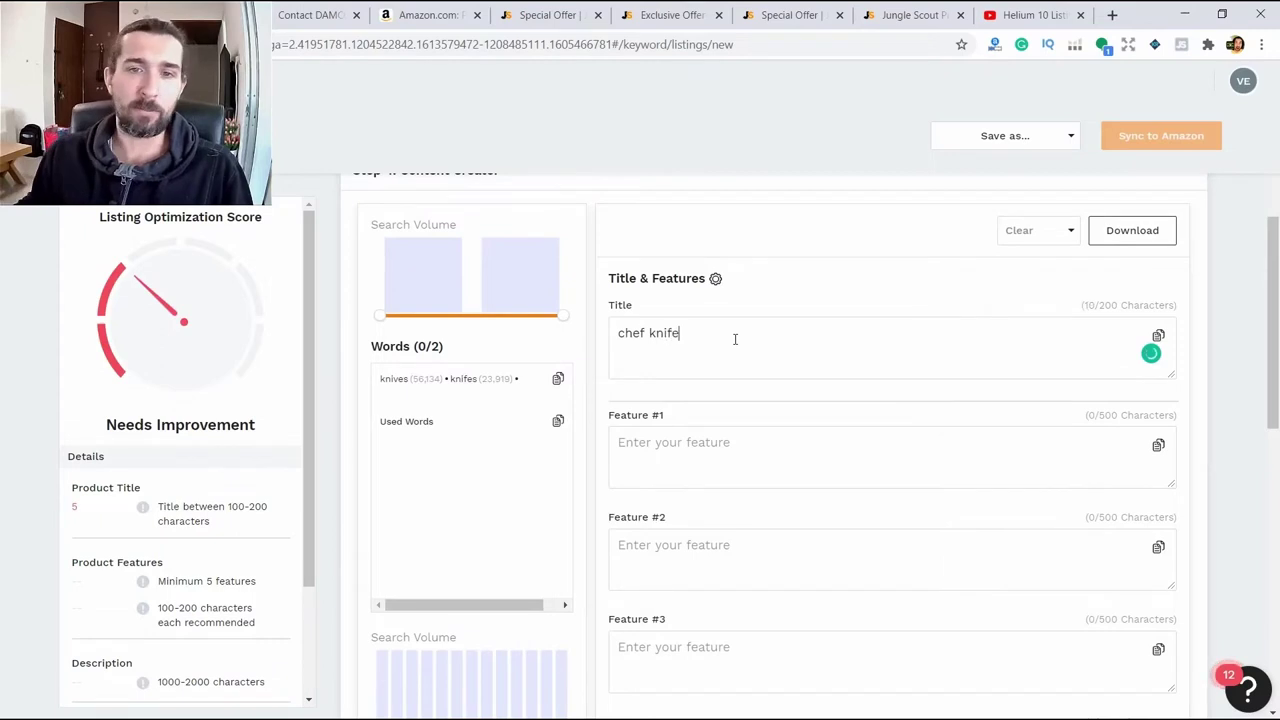
pyautogui.scroll(-5, 734, 339)
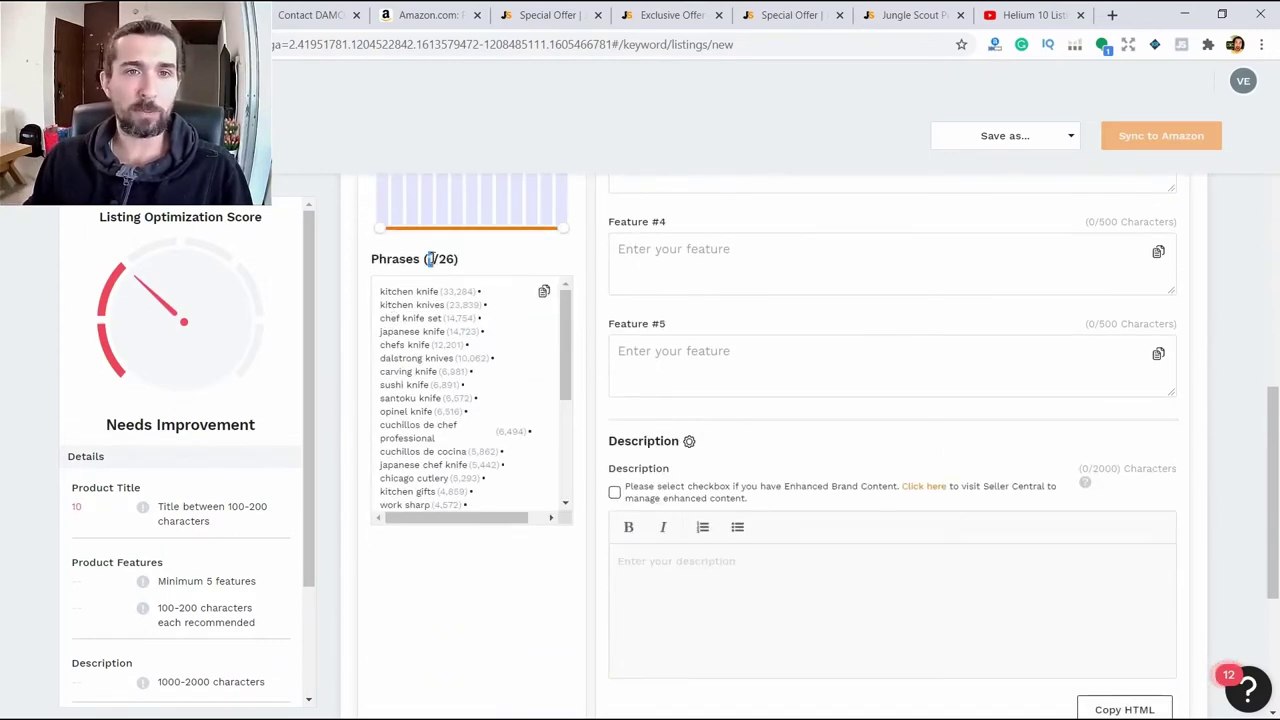
pyautogui.scroll(-3, 534, 491)
pyautogui.moveTo(383, 473); pyautogui.dragTo(440, 483)
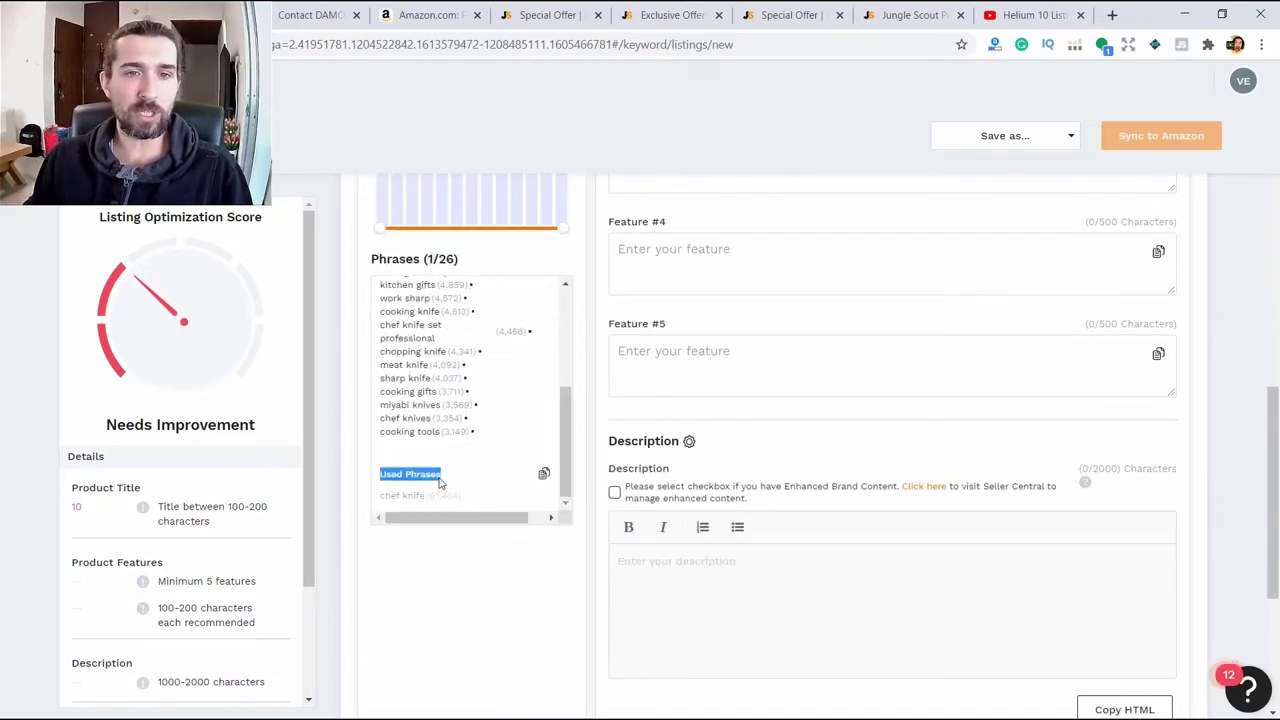
pyautogui.scroll(10, 428, 491)
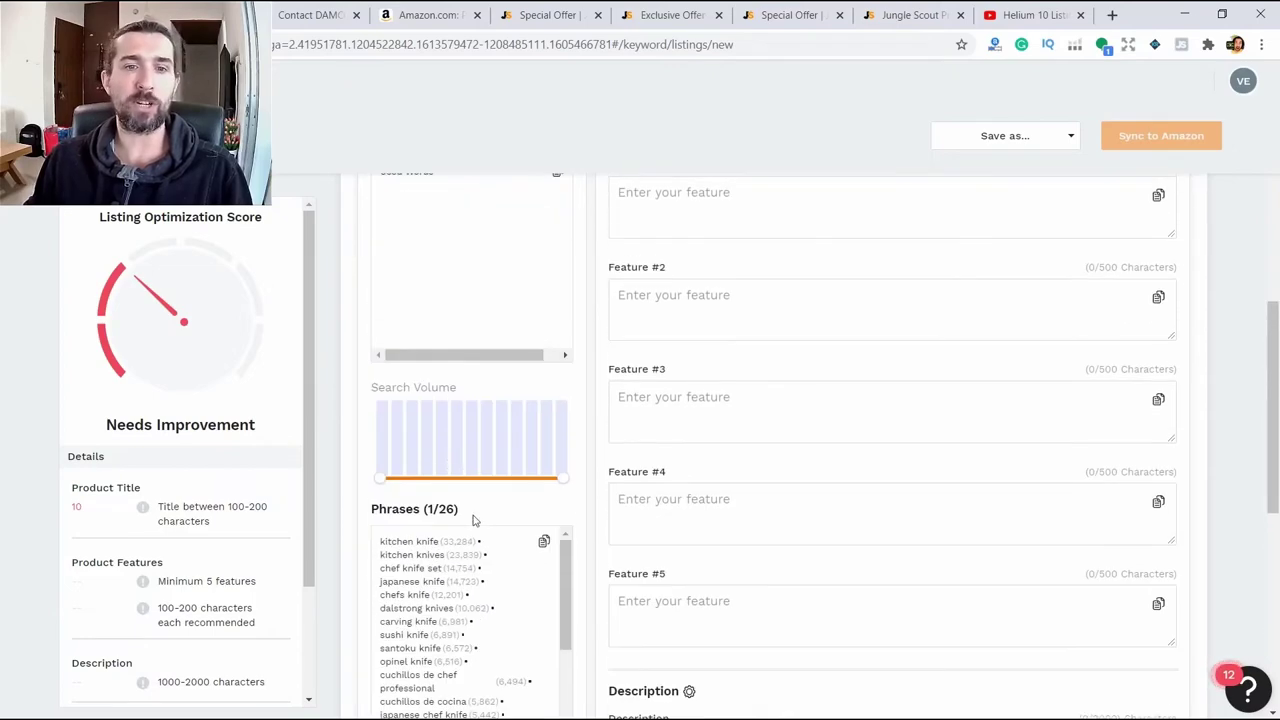
pyautogui.scroll(-3, 470, 590)
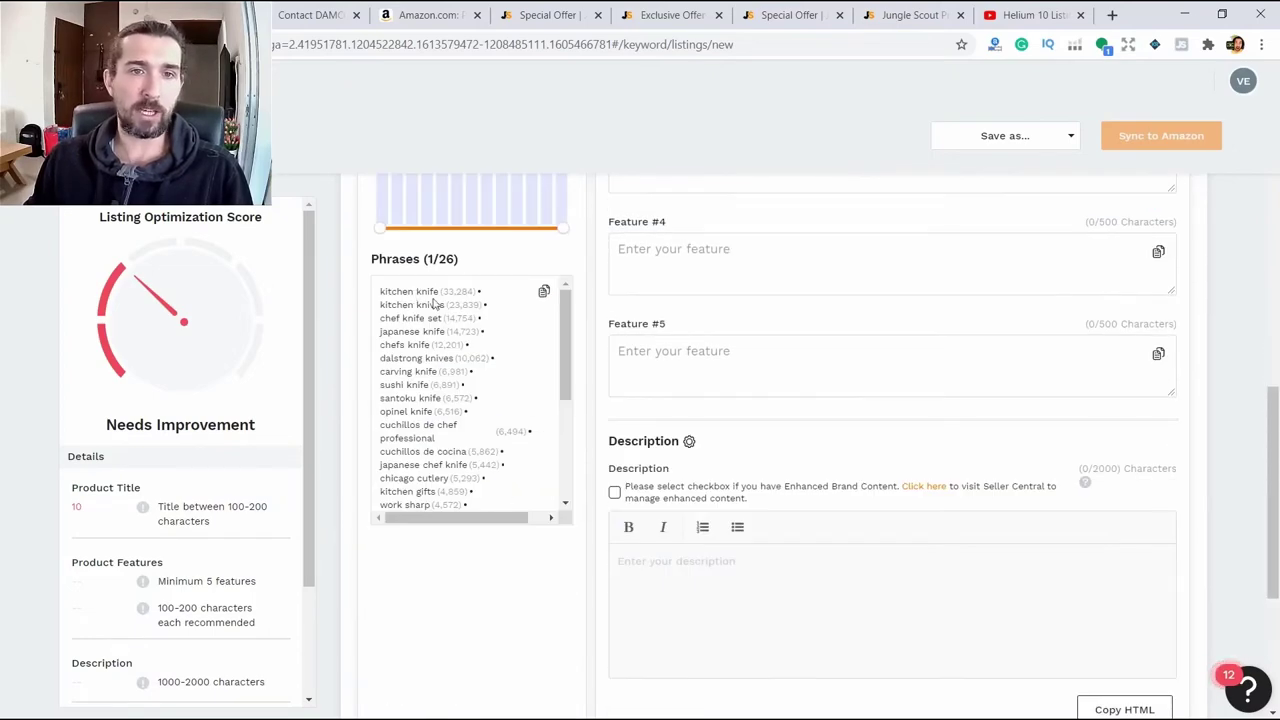
pyautogui.scroll(4, 686, 306)
pyautogui.write('- ')
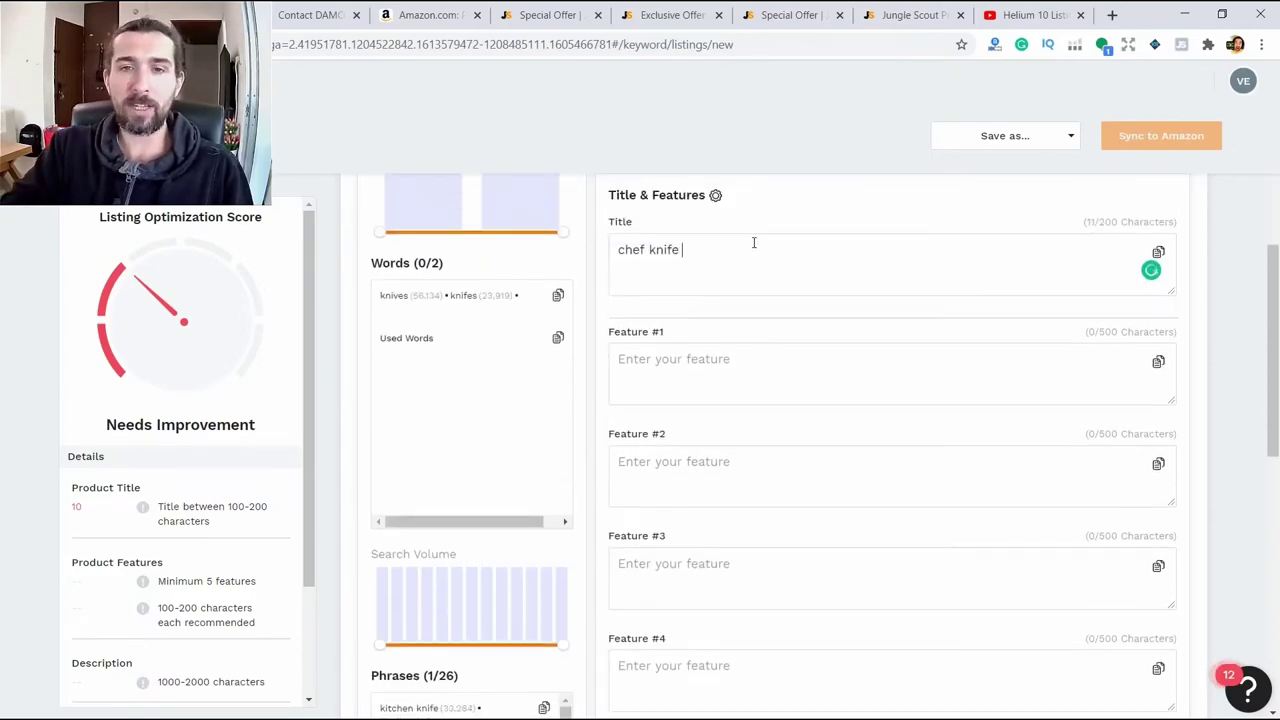
pyautogui.write('kitchen knife')
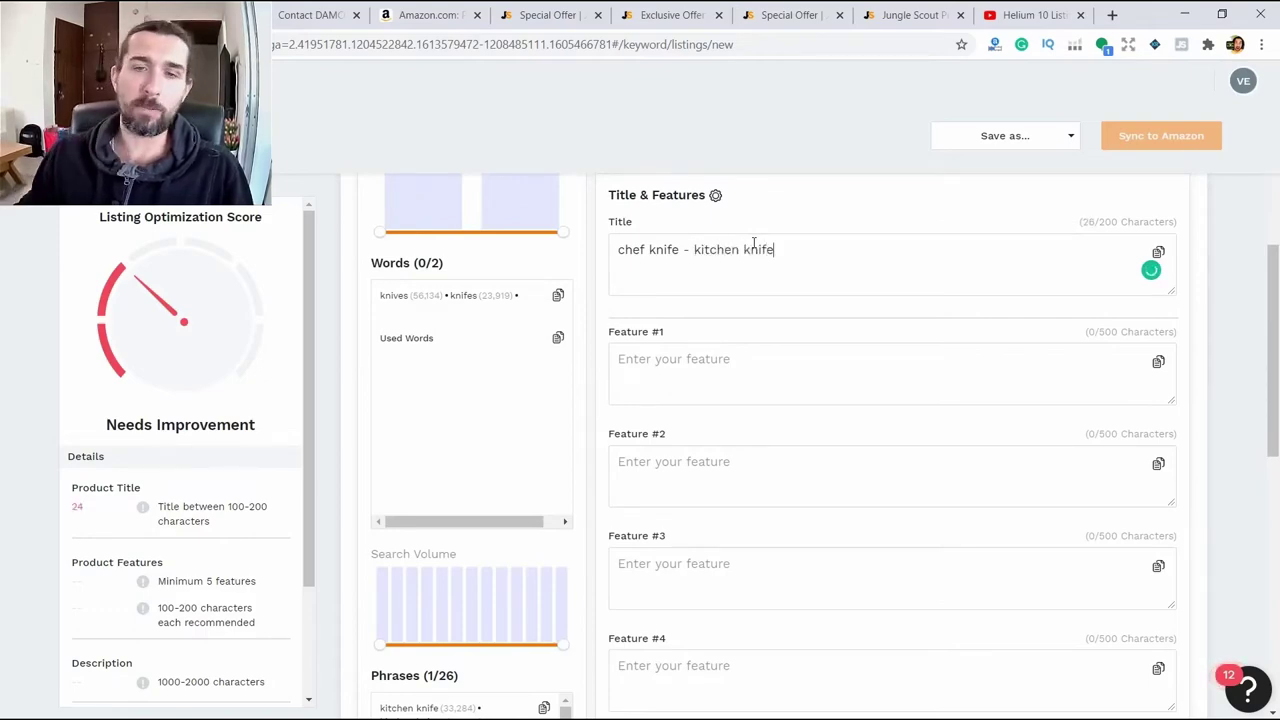
pyautogui.scroll(-4, 576, 478)
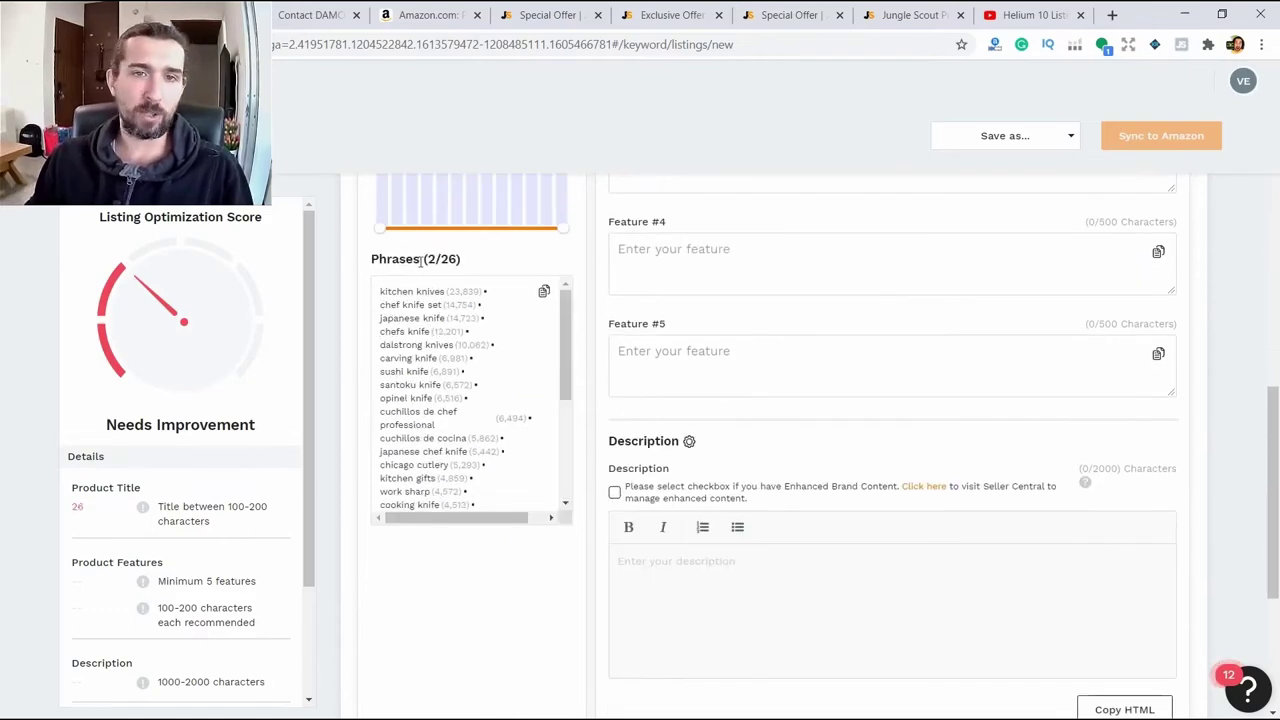
pyautogui.scroll(5, 438, 610)
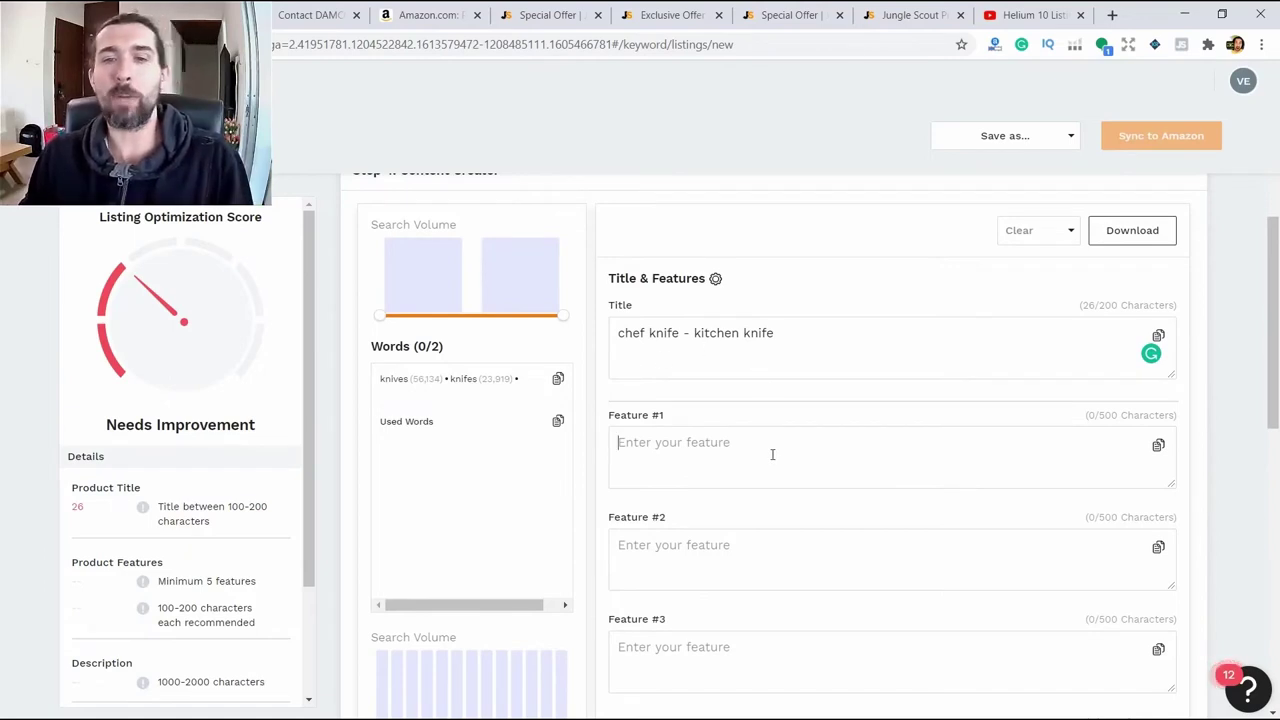
# Step: Fill Feature #1 with 'kitchekn knife knife big knife' and clear the old title
pyautogui.write('ki')
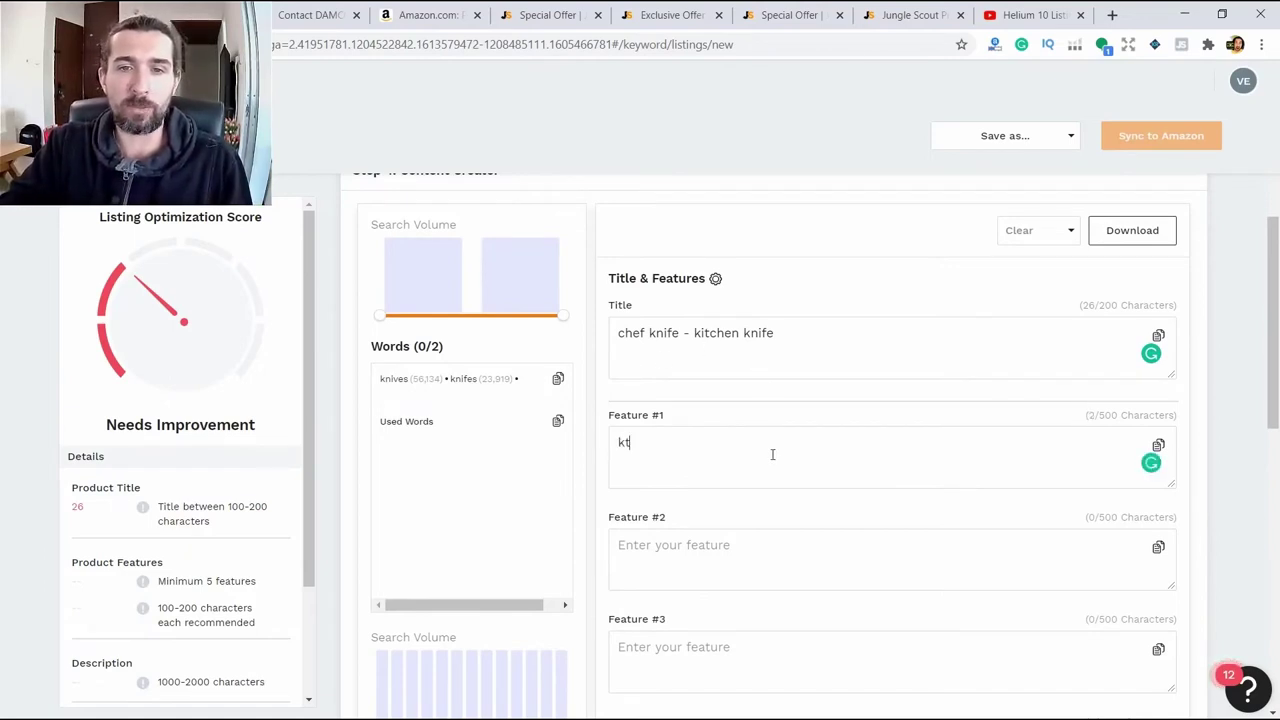
pyautogui.write('tchekn knife knife ')
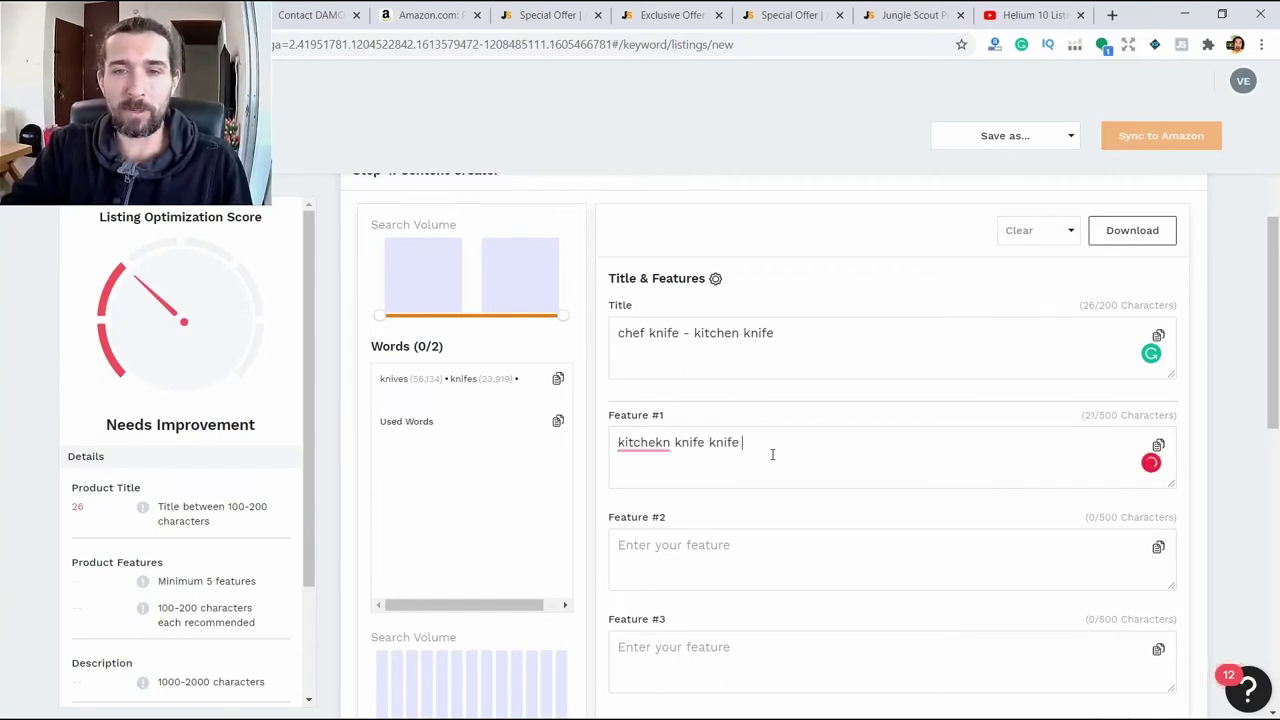
pyautogui.write('big knife')
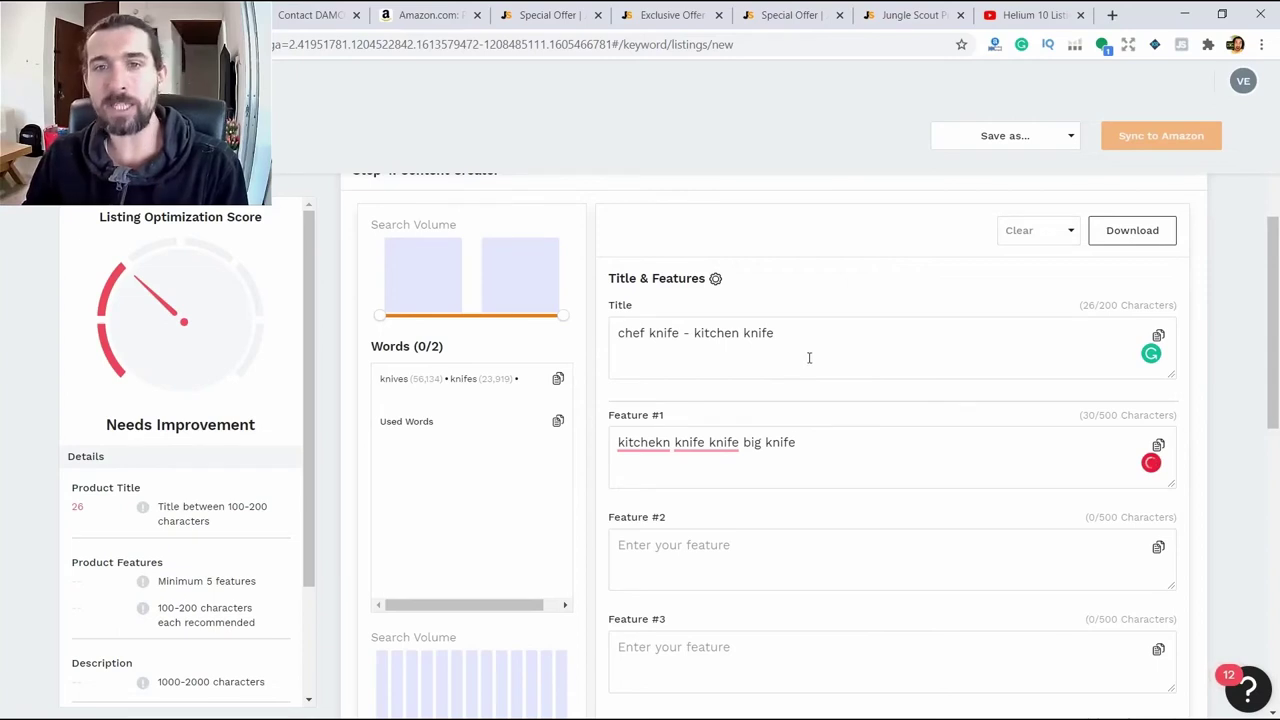
pyautogui.moveTo(809, 357); pyautogui.dragTo(611, 366)
pyautogui.press('BackSpace')
# Step: Type the new title 'professional chef knife for your' (32/200 characters)
pyautogui.write('profes')
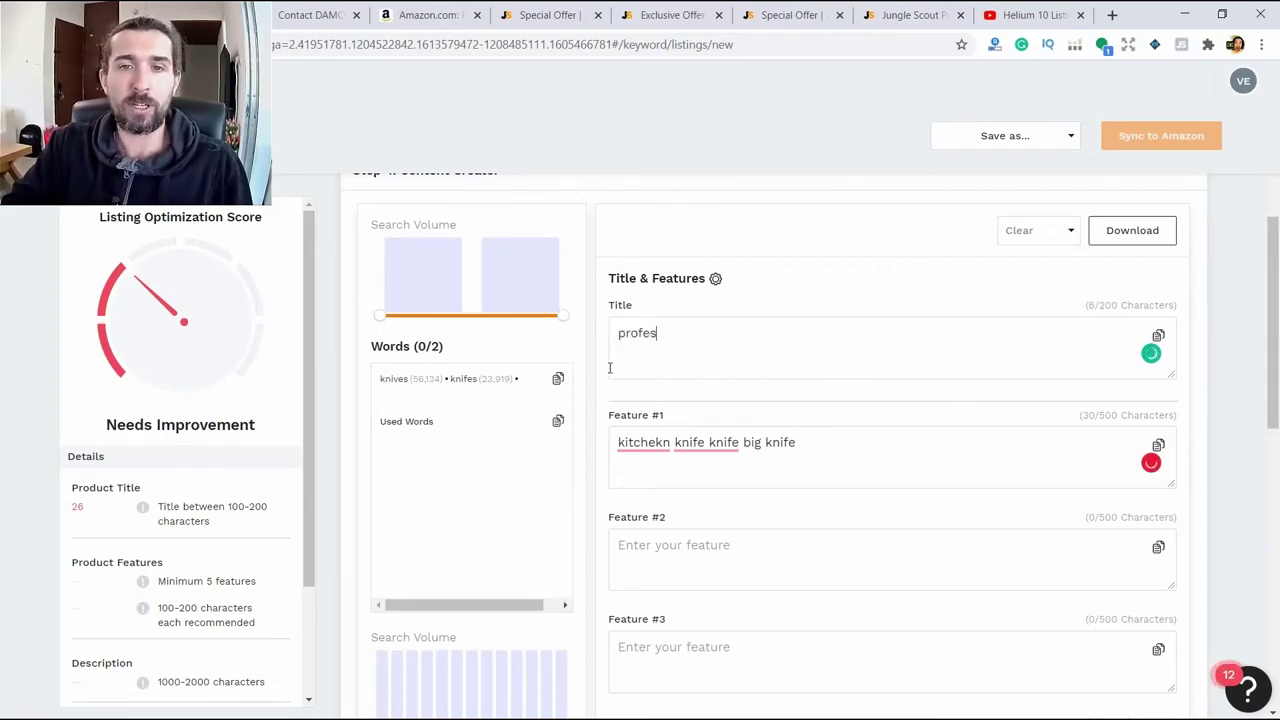
pyautogui.write('sional chef knif')
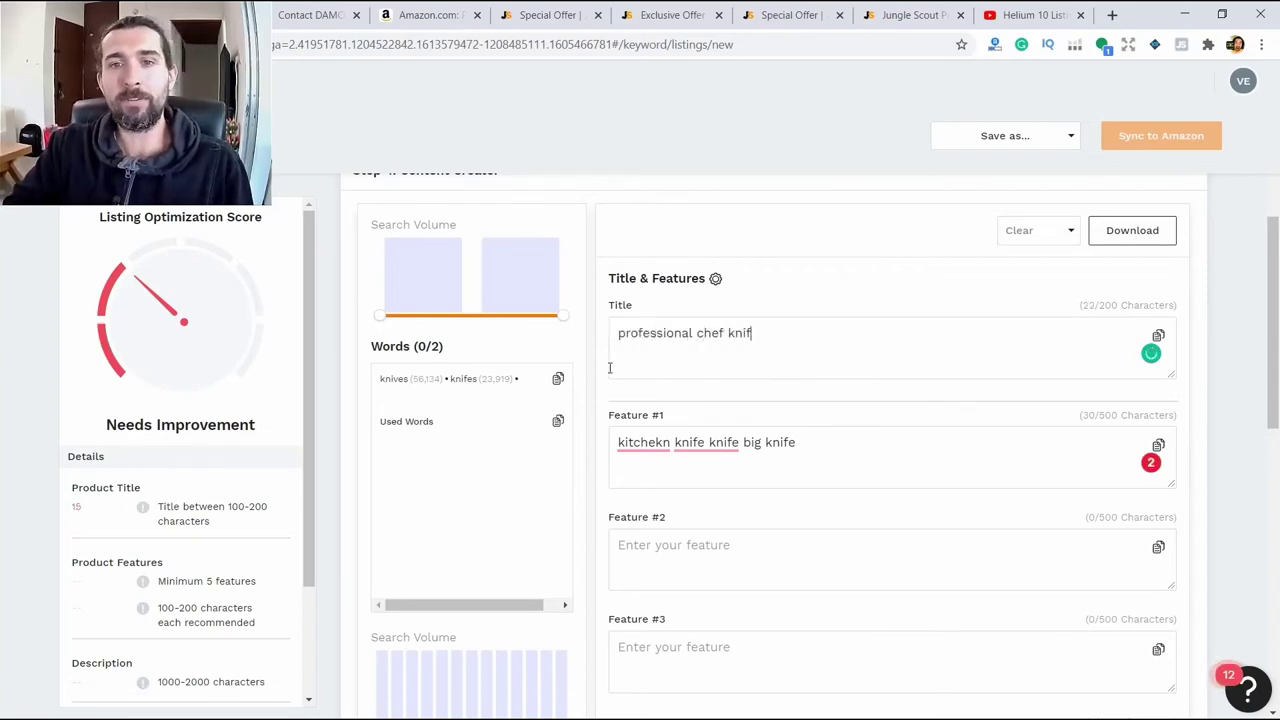
pyautogui.write('e fr')
pyautogui.write('r ')
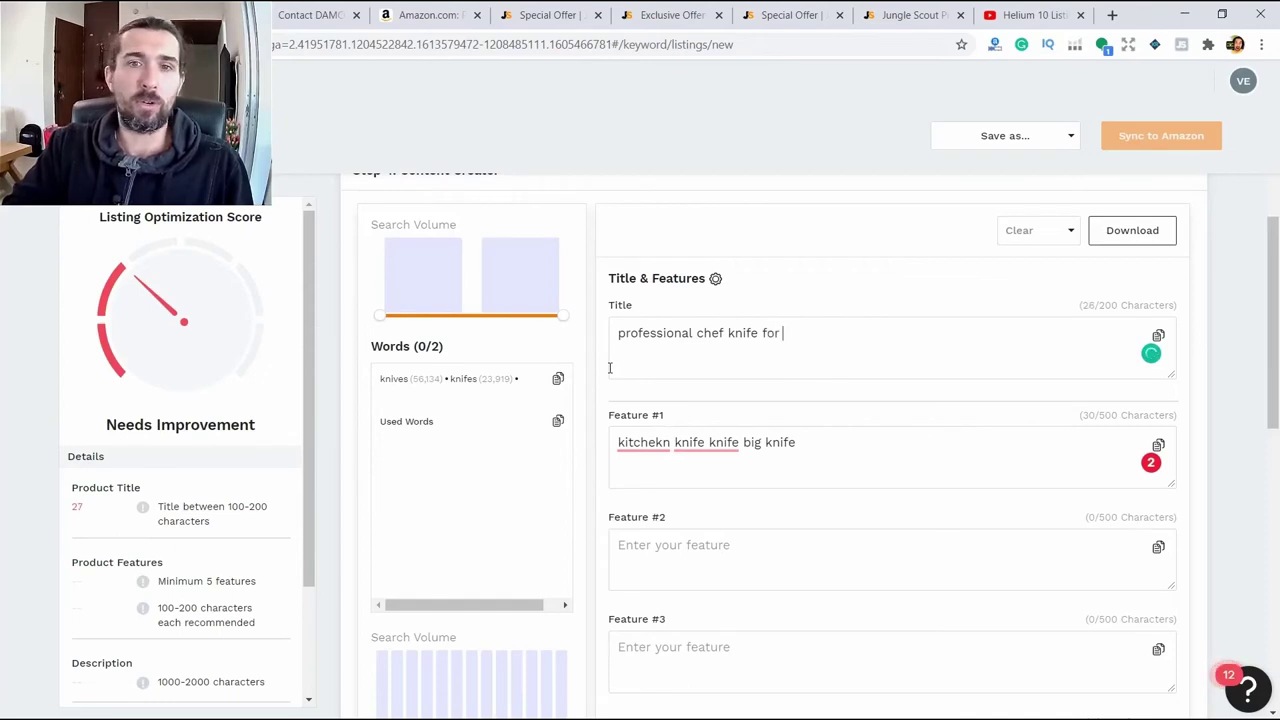
pyautogui.write('your kitch')
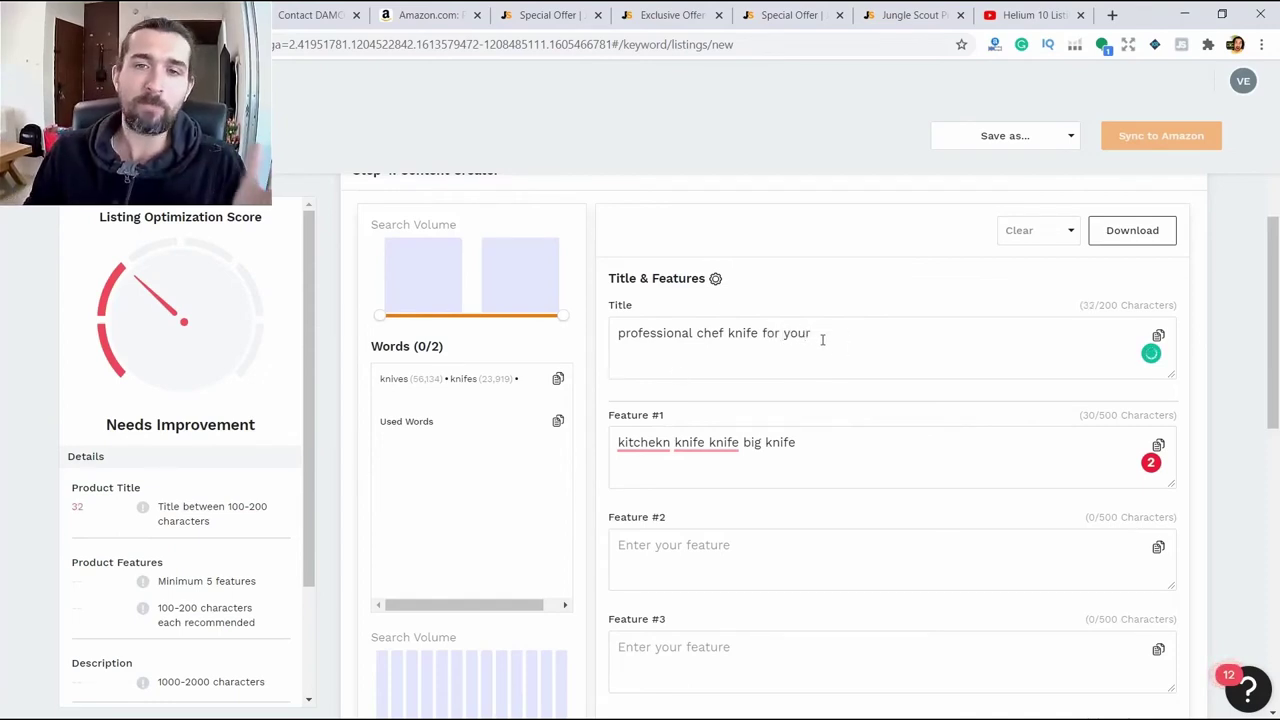
pyautogui.doubleClick(790, 337)
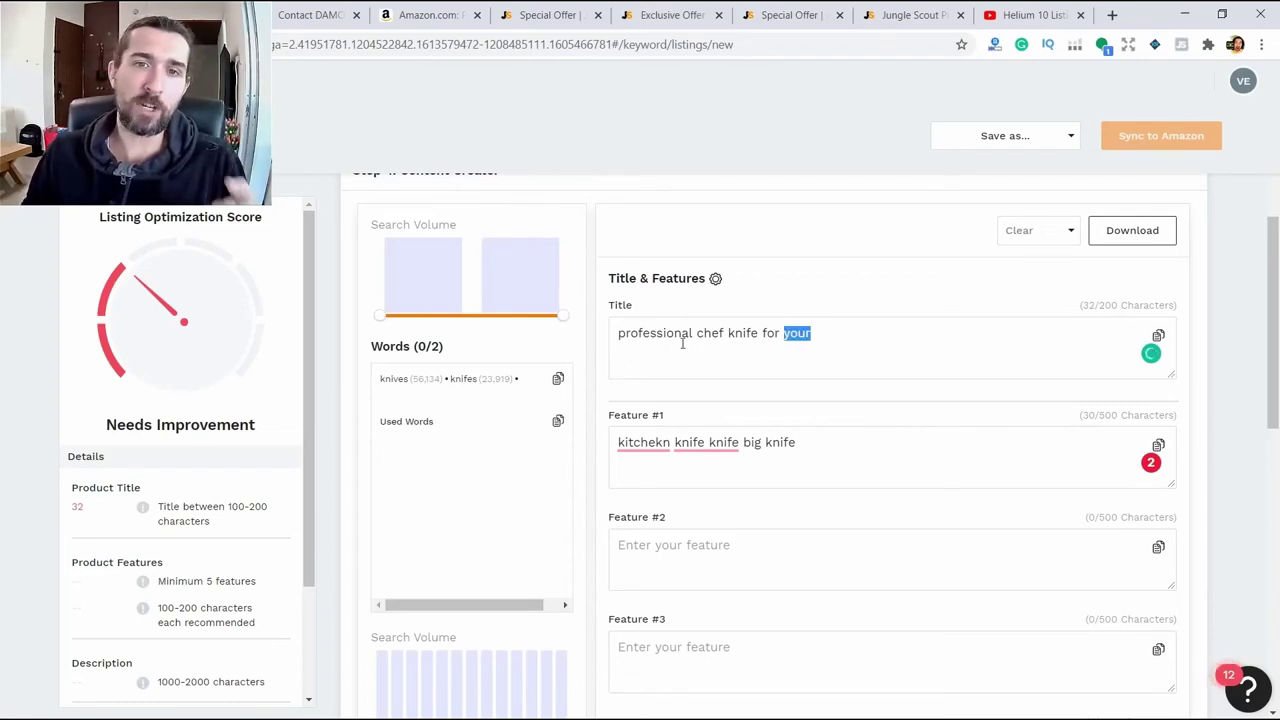
pyautogui.moveTo(698, 336); pyautogui.dragTo(770, 336)
pyautogui.click(788, 337)
pyautogui.click(810, 337)
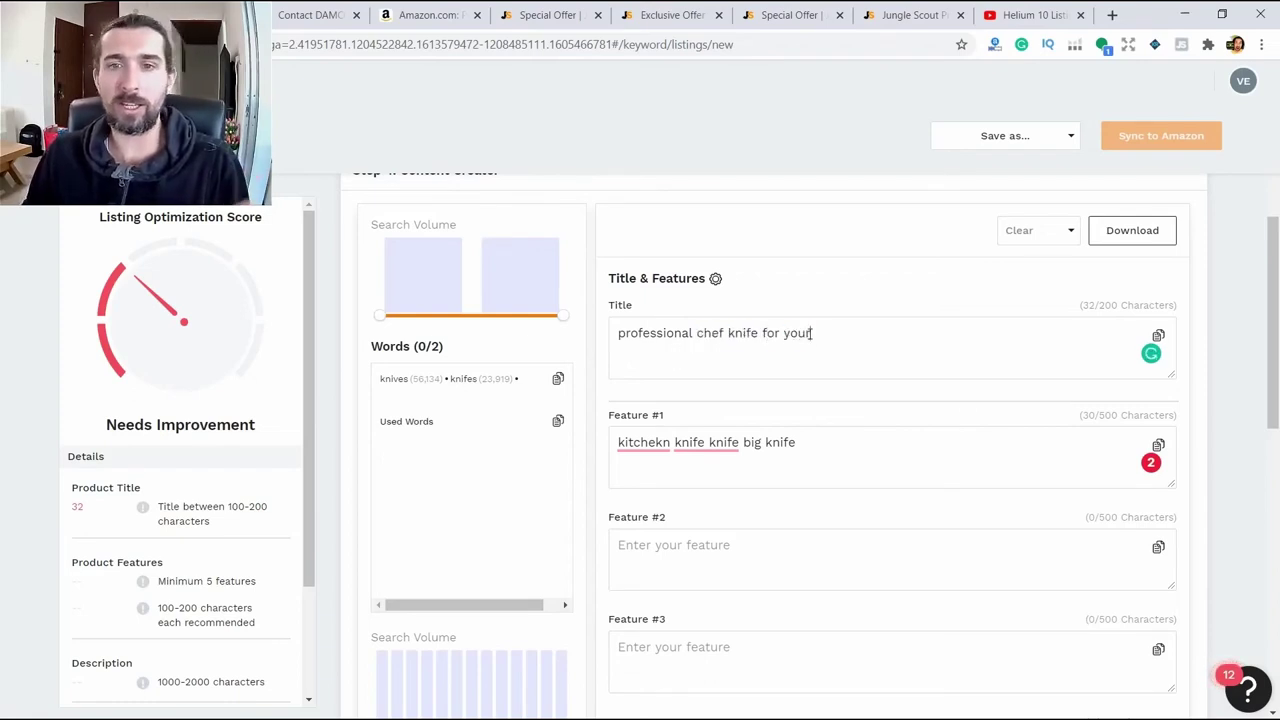
pyautogui.hotkey('ctrl', 'Left')
pyautogui.click(825, 342)
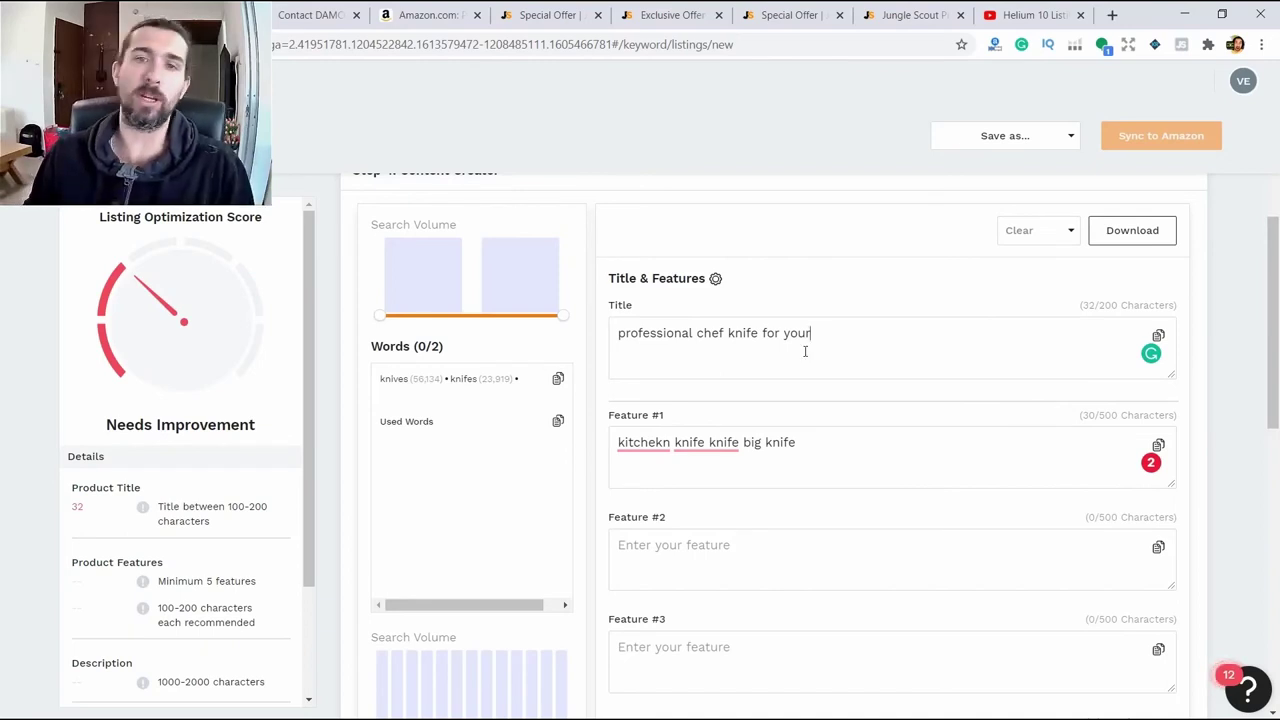
pyautogui.tripleClick(800, 338)
pyautogui.scroll(-4, 522, 415)
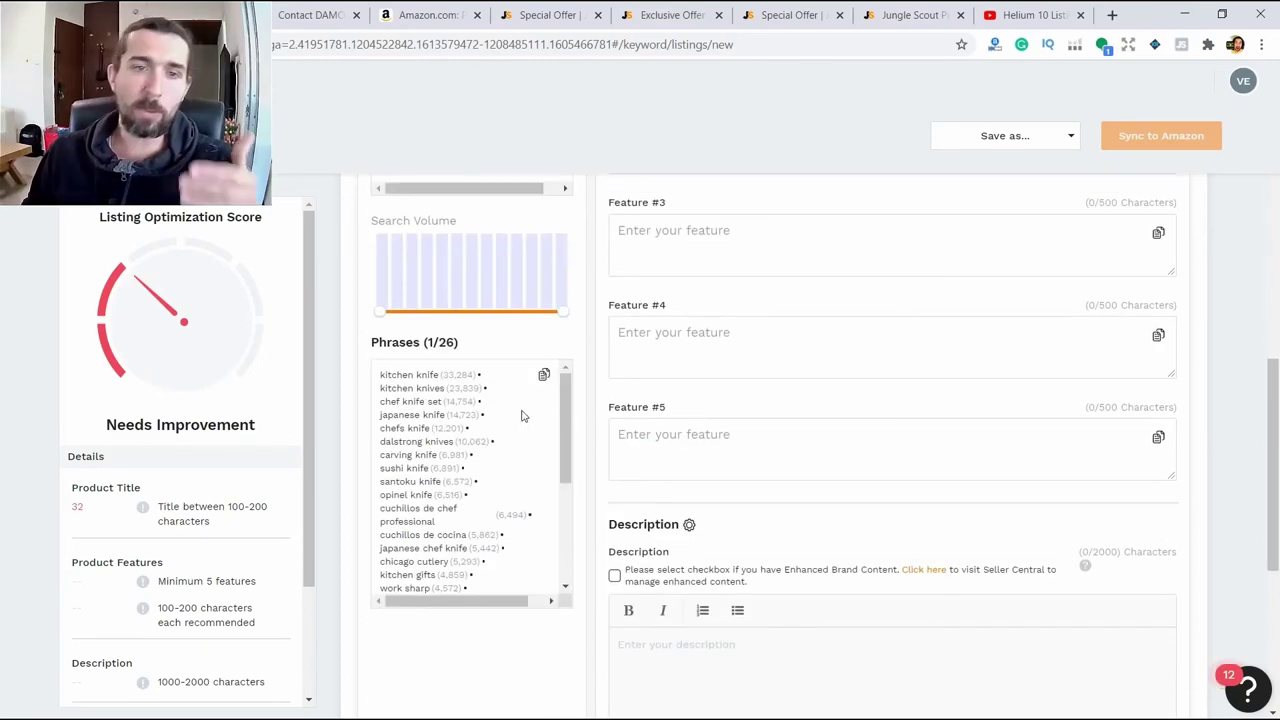
pyautogui.scroll(3, 668, 459)
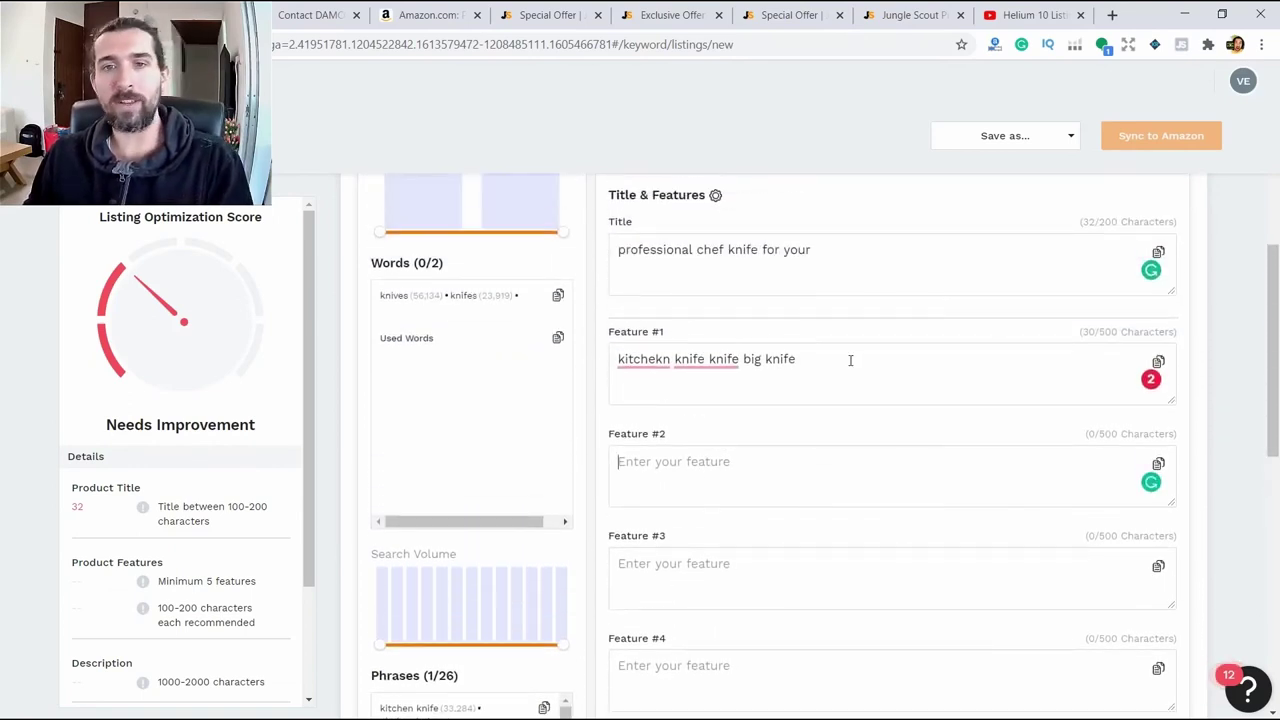
# Step: Delete Feature #1's text and check its 500-character limit
pyautogui.tripleClick(850, 360)
pyautogui.press('BackSpace')
pyautogui.moveTo(1103, 333); pyautogui.dragTo(1115, 340)
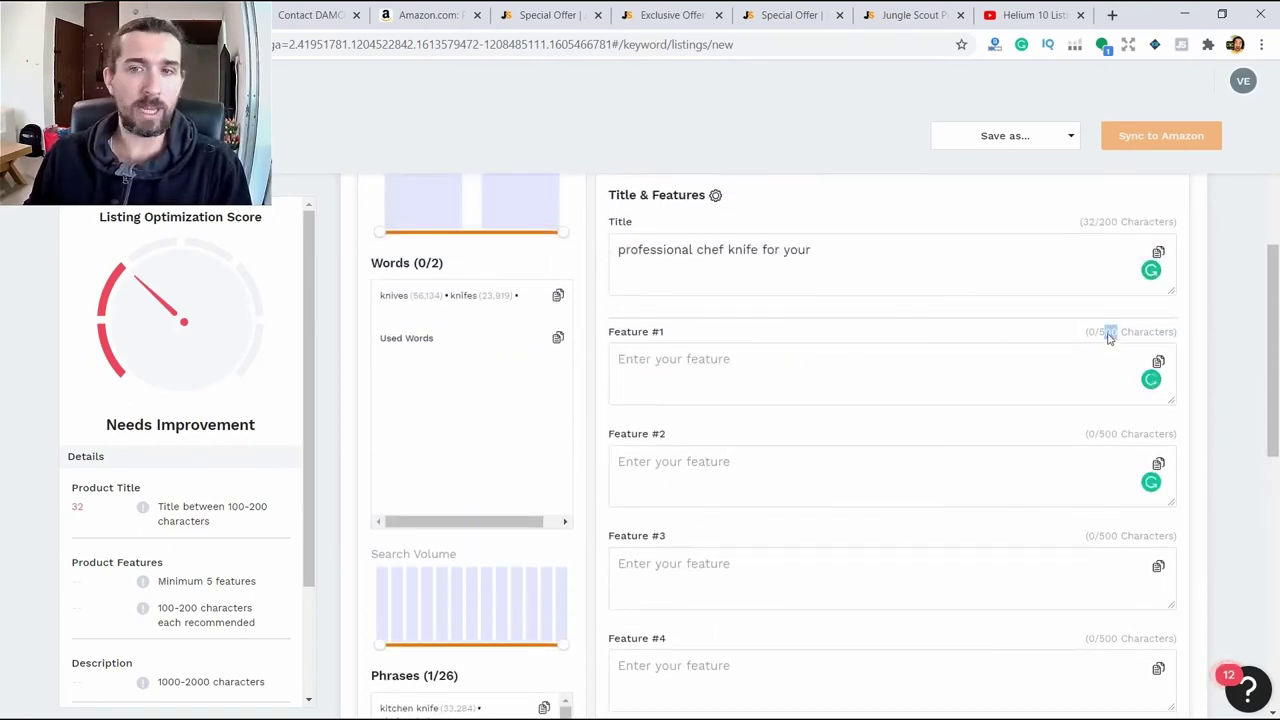
pyautogui.click(1112, 337)
pyautogui.scroll(-3, 1097, 357)
pyautogui.scroll(3, 1038, 438)
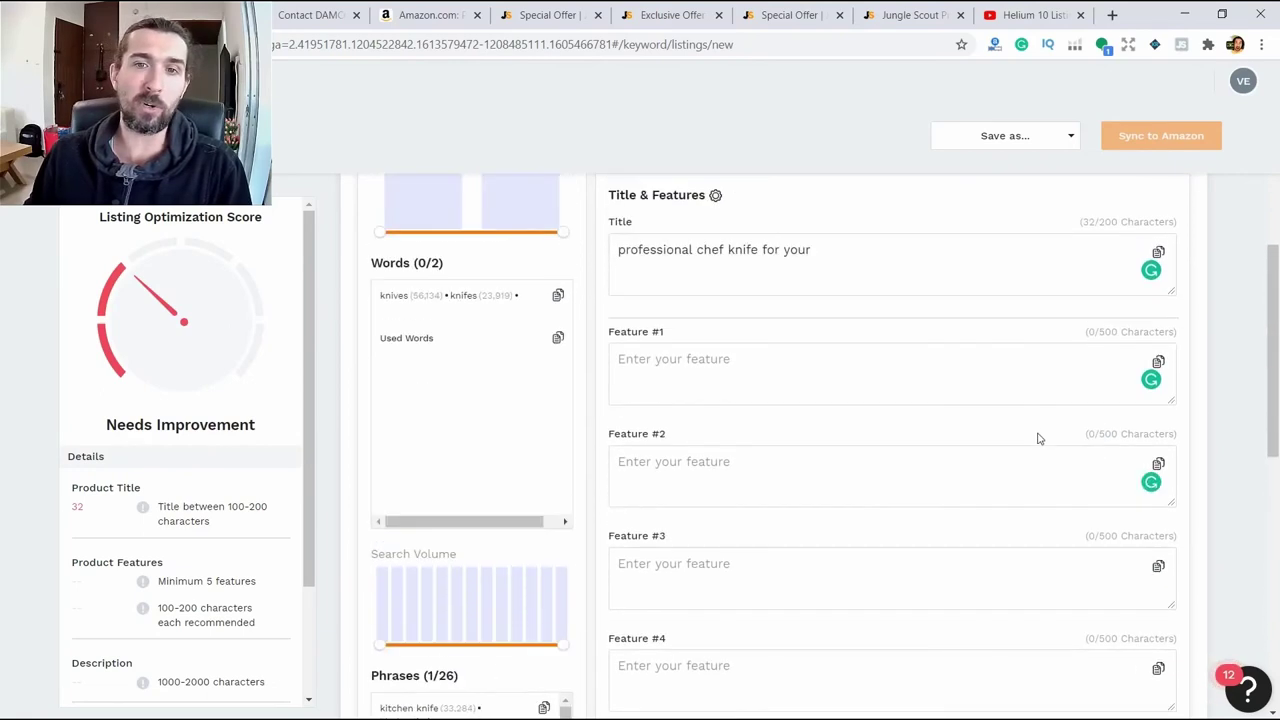
pyautogui.scroll(1, 1060, 430)
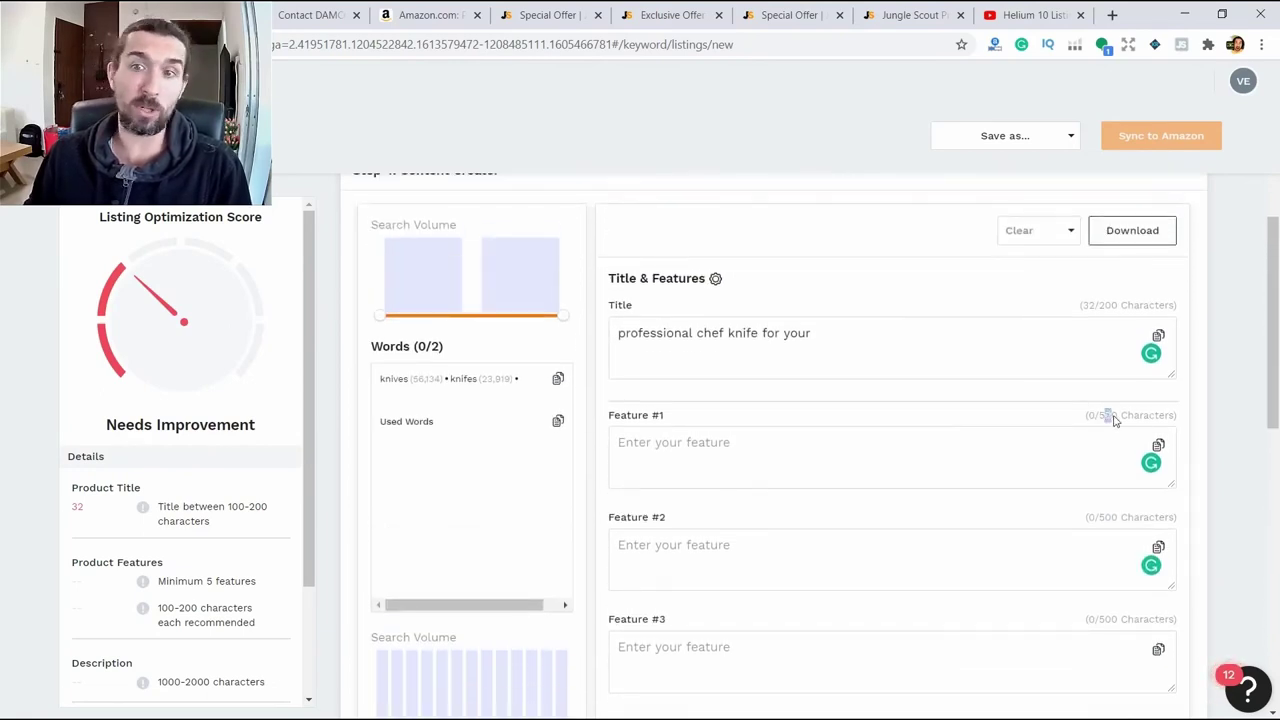
pyautogui.moveTo(1103, 420); pyautogui.dragTo(1120, 420)
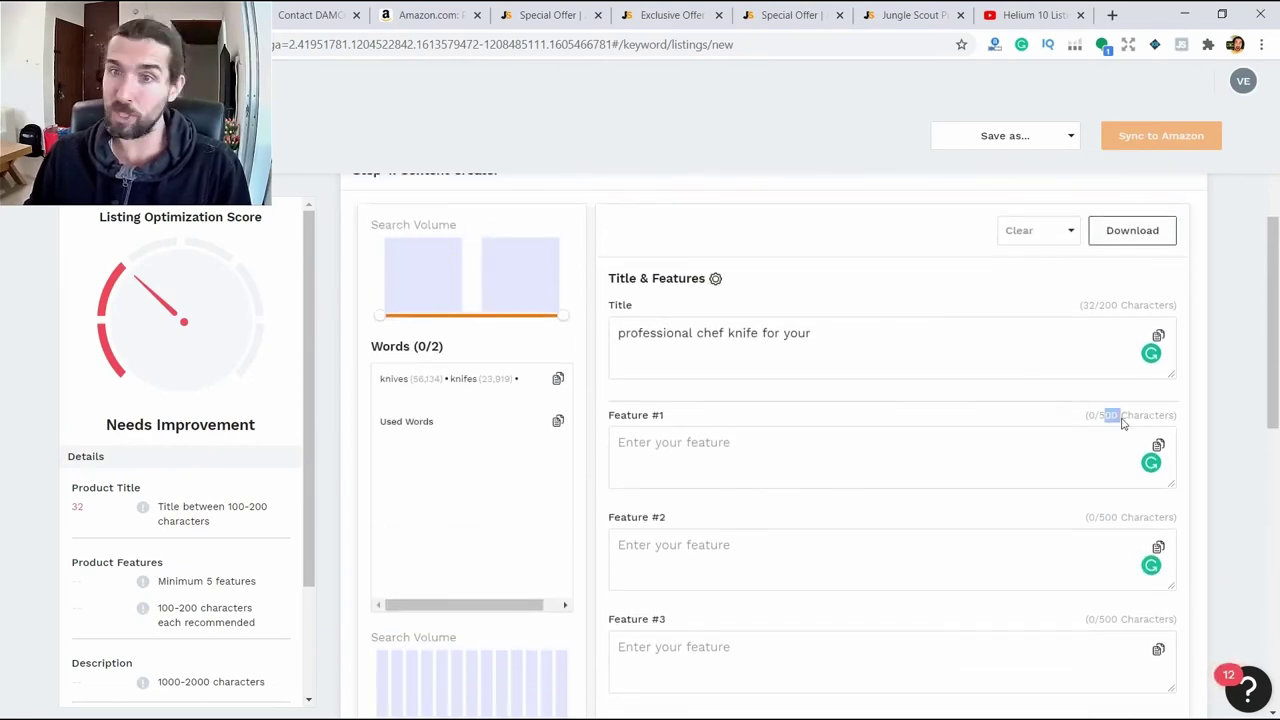
pyautogui.click(1111, 305)
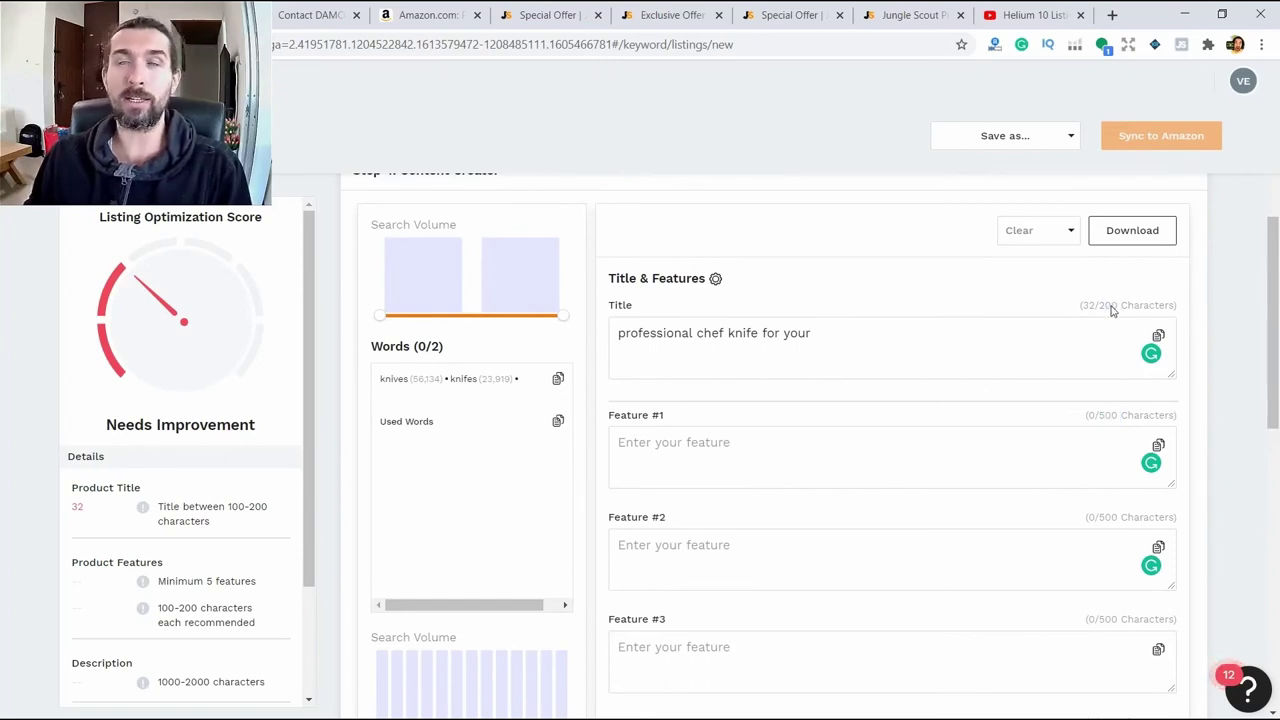
# Step: Check the description's 2000-character limit and try Sync to Amazon, raising the unsaved-changes prompt
pyautogui.scroll(-6, 1114, 326)
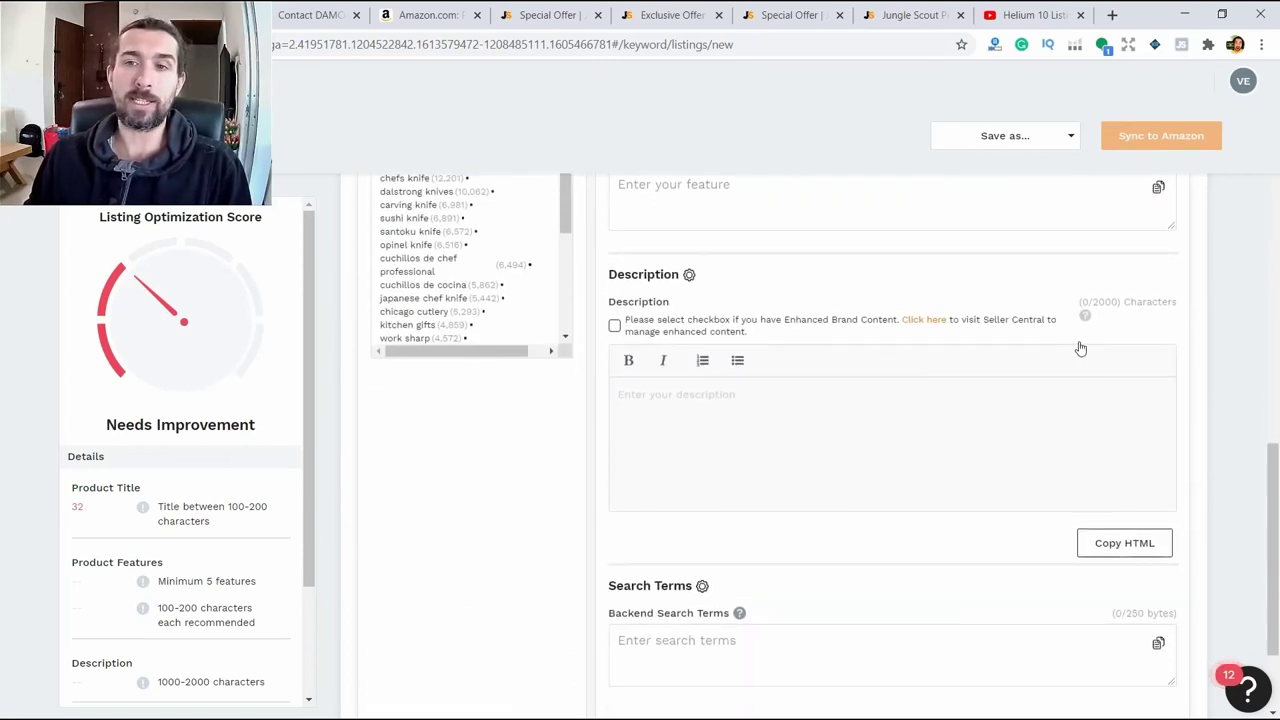
pyautogui.moveTo(1094, 310); pyautogui.dragTo(1118, 309)
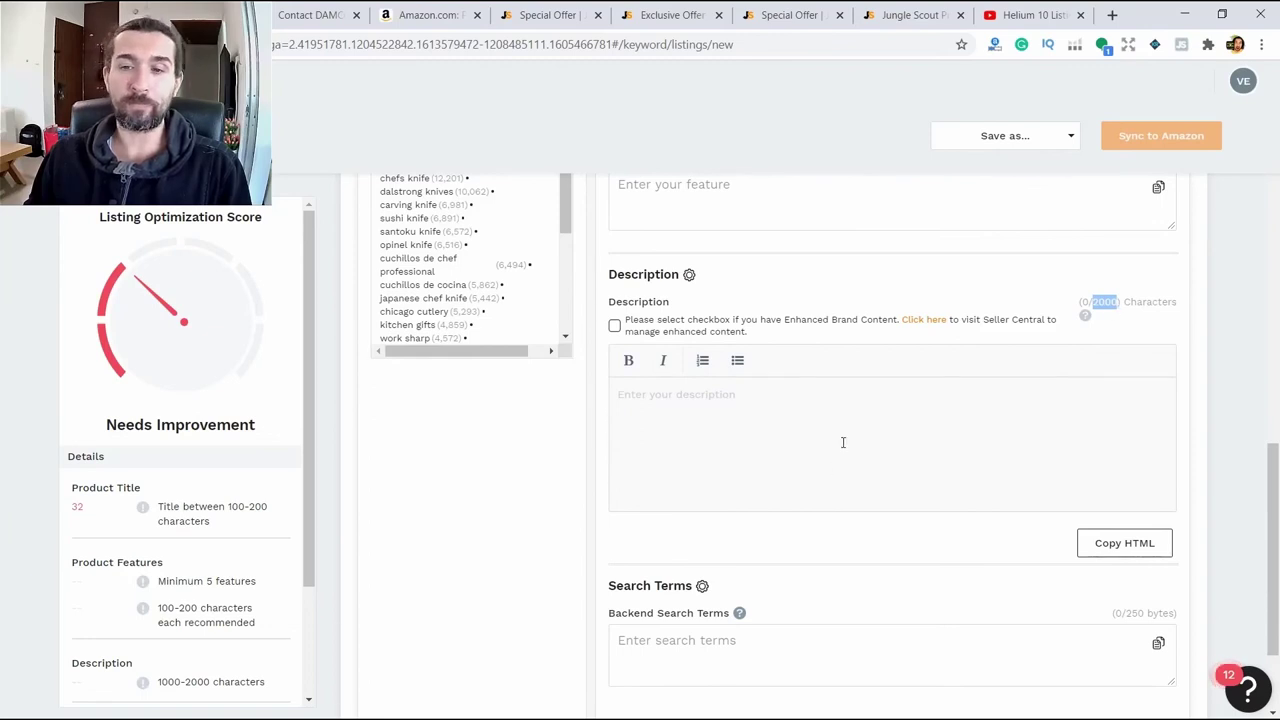
pyautogui.scroll(-2, 843, 443)
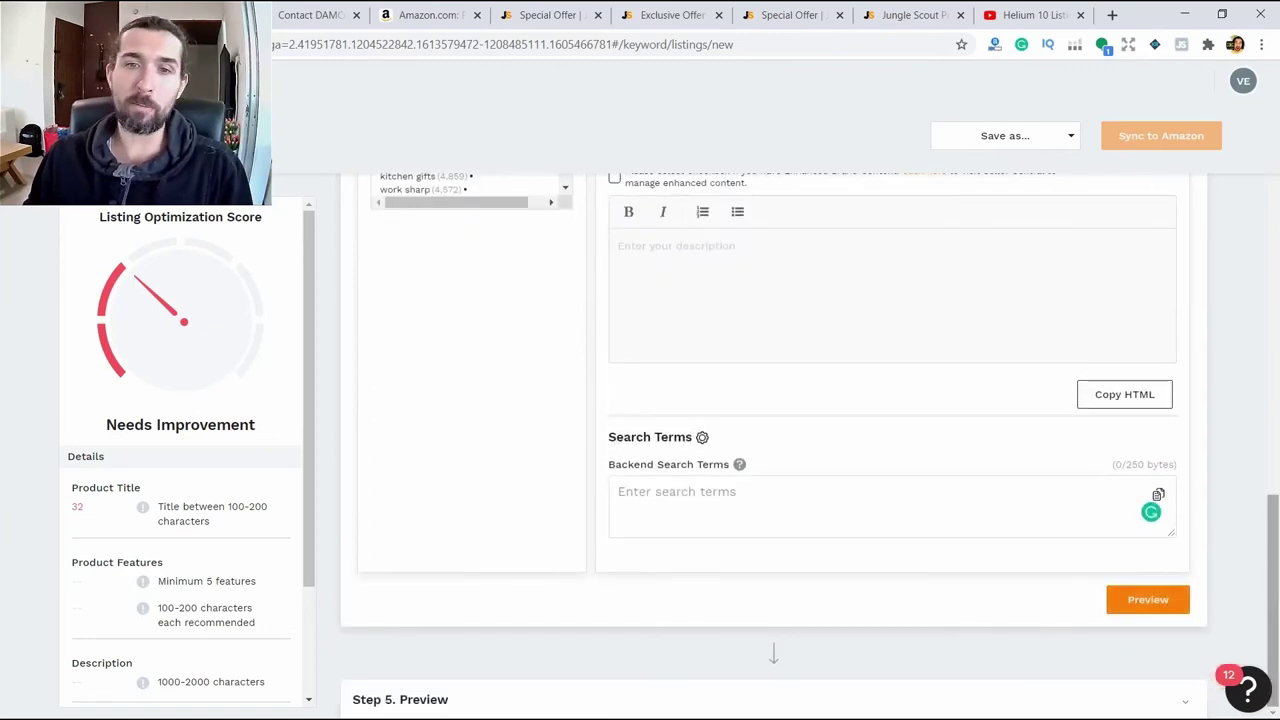
pyautogui.moveTo(1272, 578); pyautogui.dragTo(1252, 171)
pyautogui.click(1216, 142)
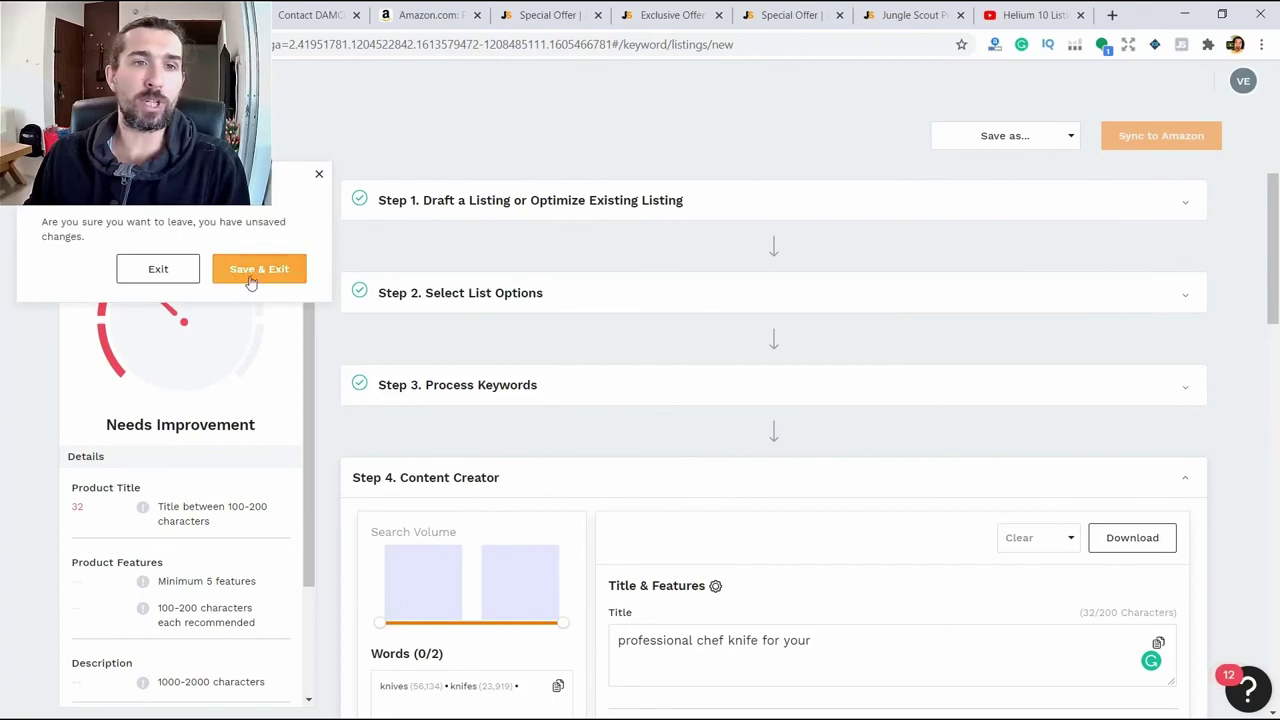
# Step: Confirm leaving the unsaved listing and go to Keywords > Rank Tracker
pyautogui.click(172, 268)
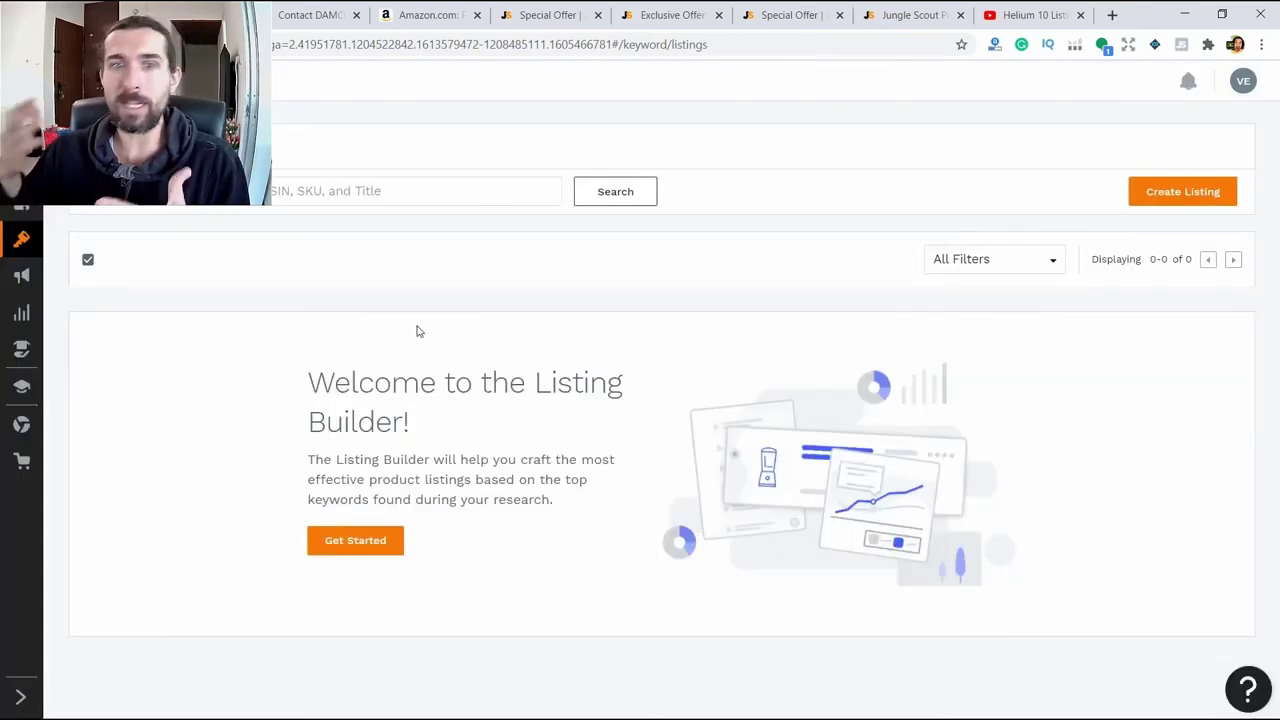
pyautogui.moveTo(106, 311)
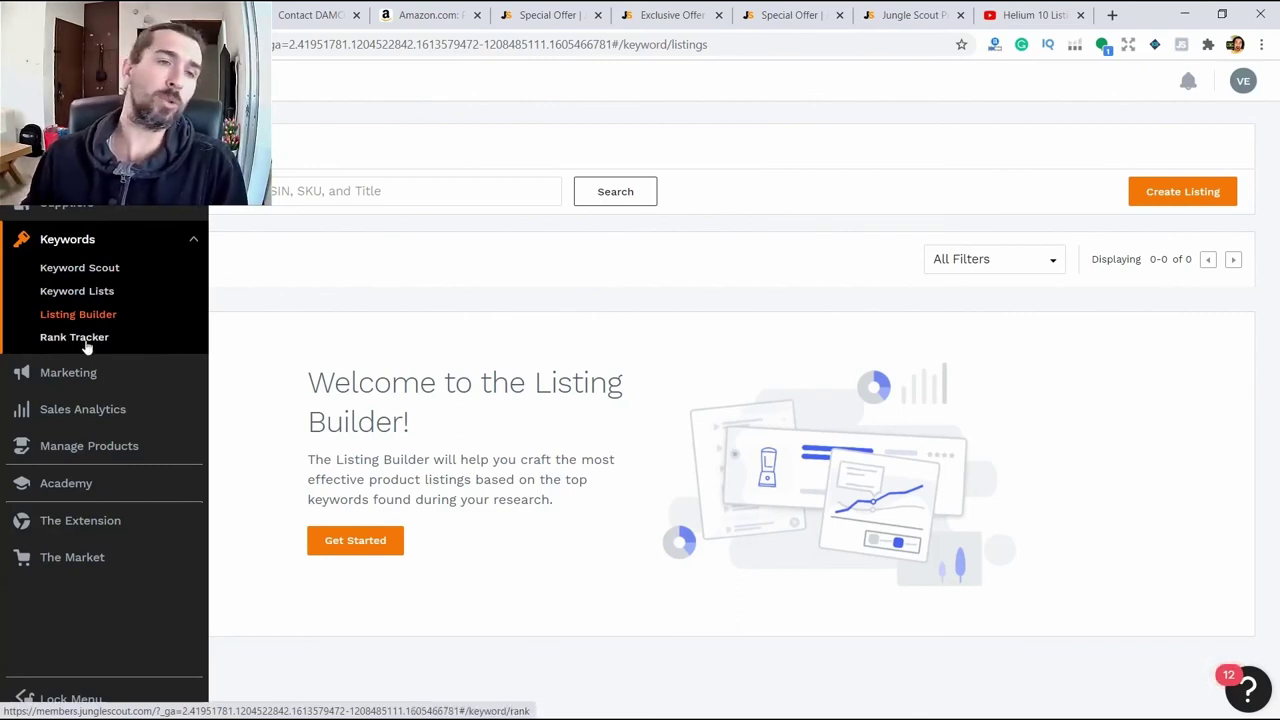
pyautogui.click(87, 342)
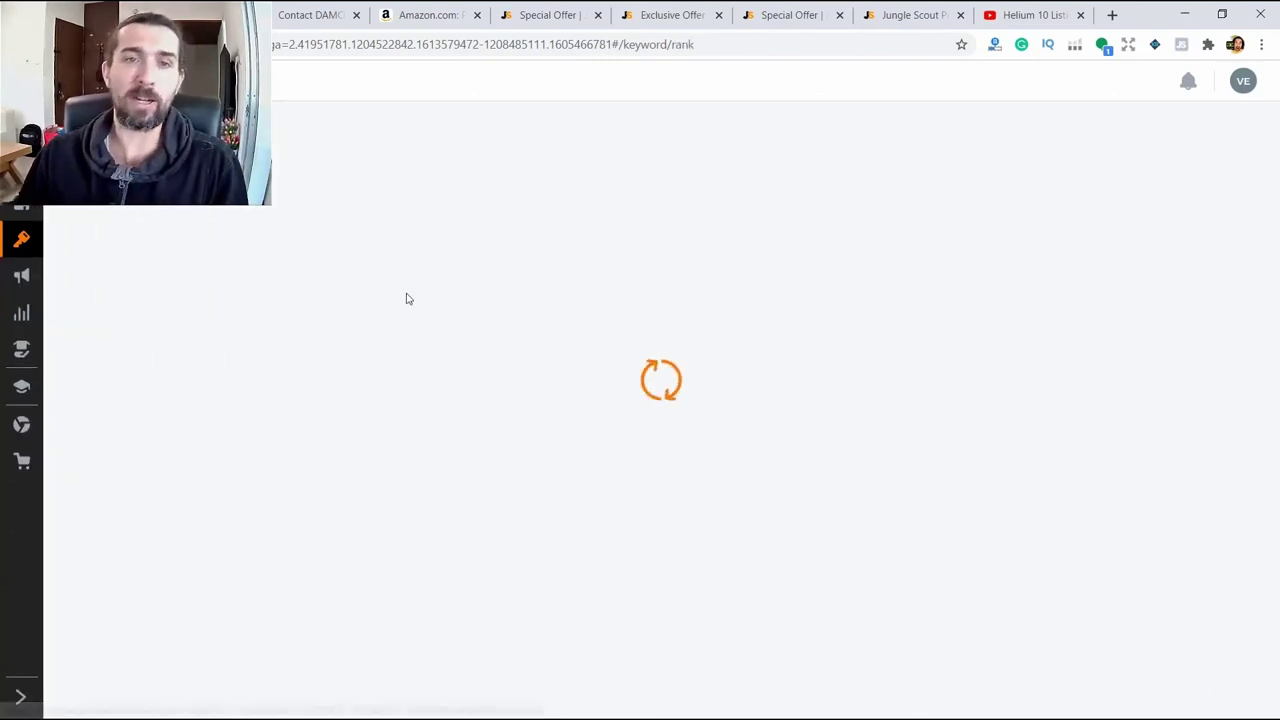